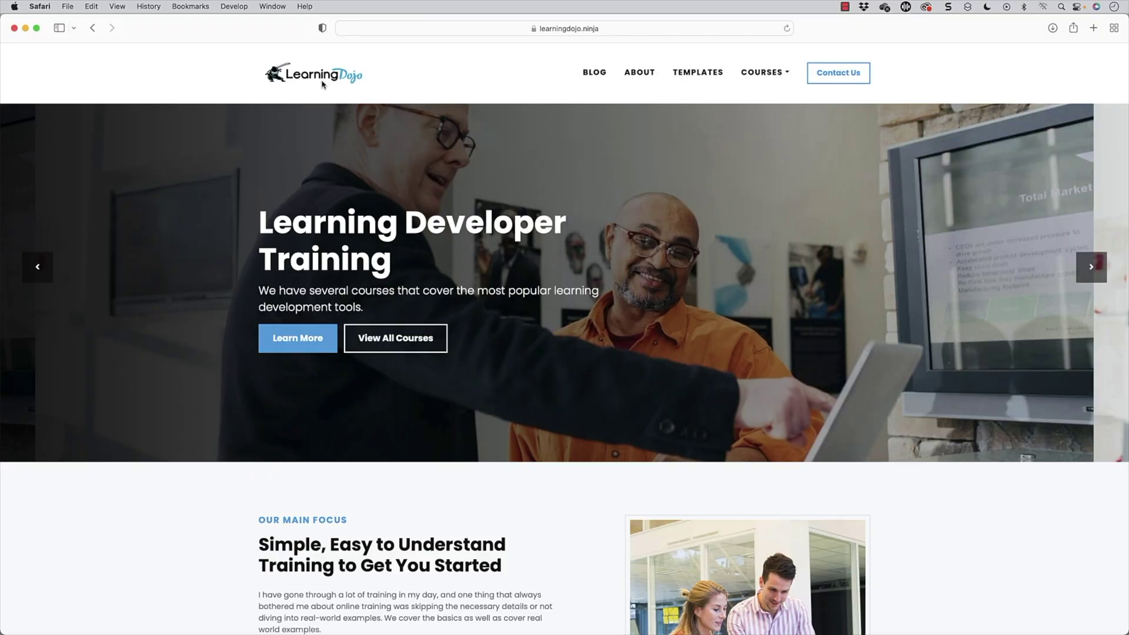
Step: Go from the LearningDojo blog to the Templates page, browse the template cards, and show the Courses list
click(590, 81)
click(682, 81)
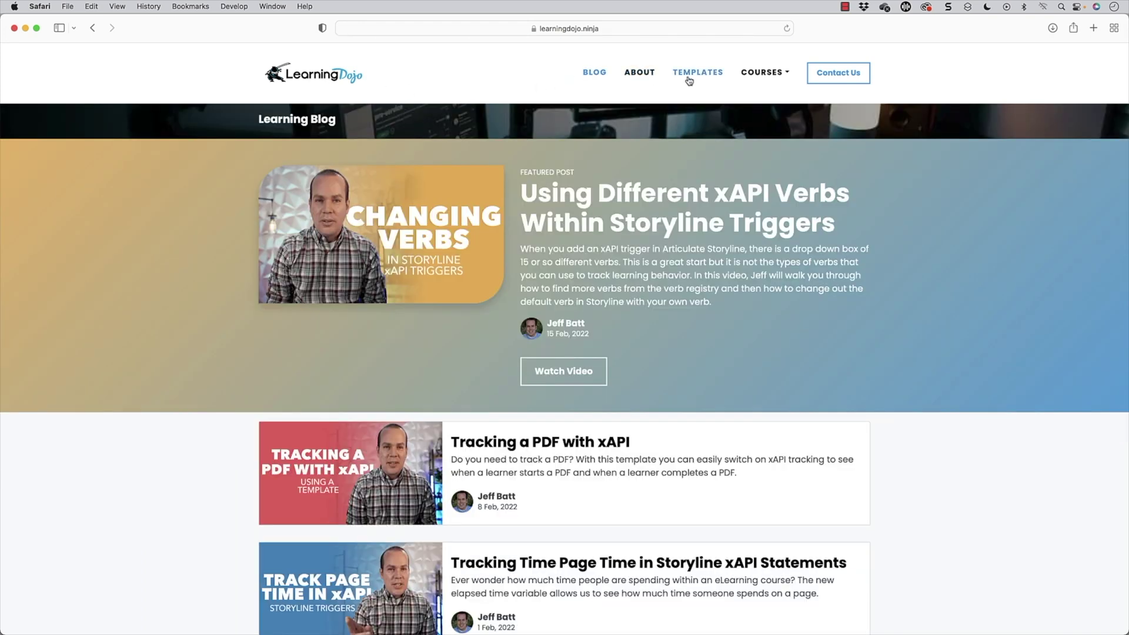
scroll(706, 351, down, 5)
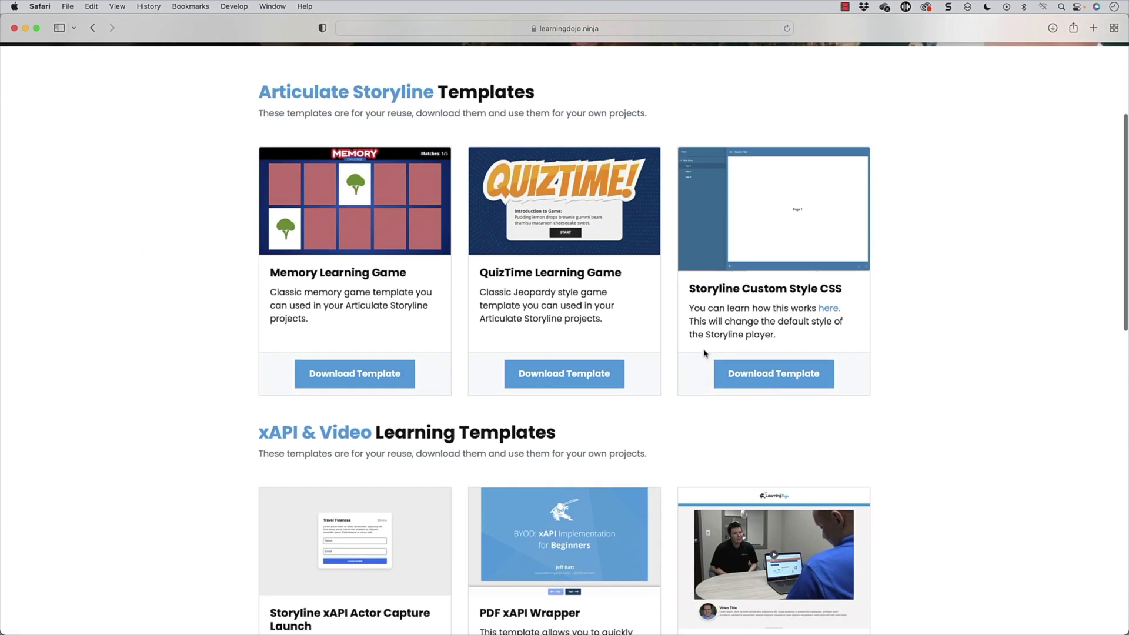
scroll(705, 351, down, 3)
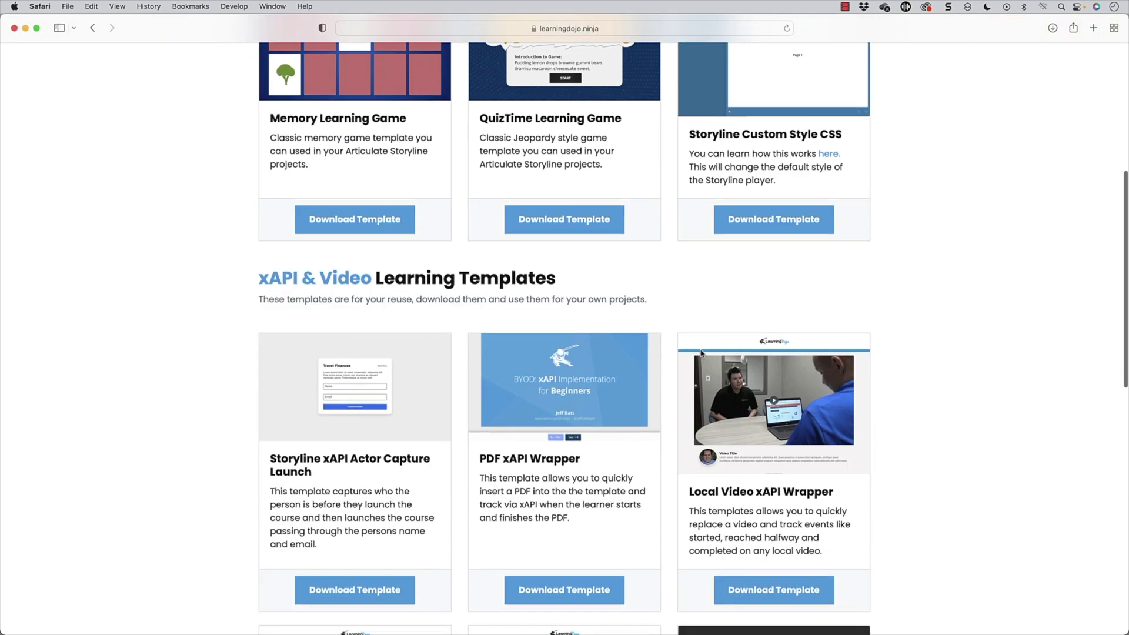
scroll(701, 353, down, 7)
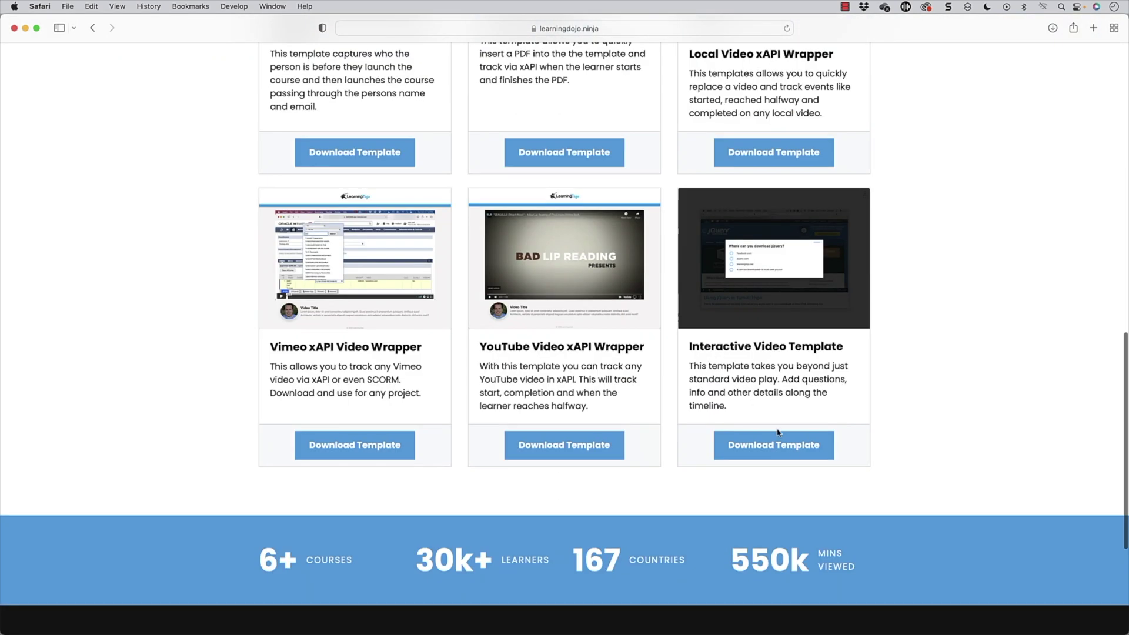
scroll(816, 449, up, 15)
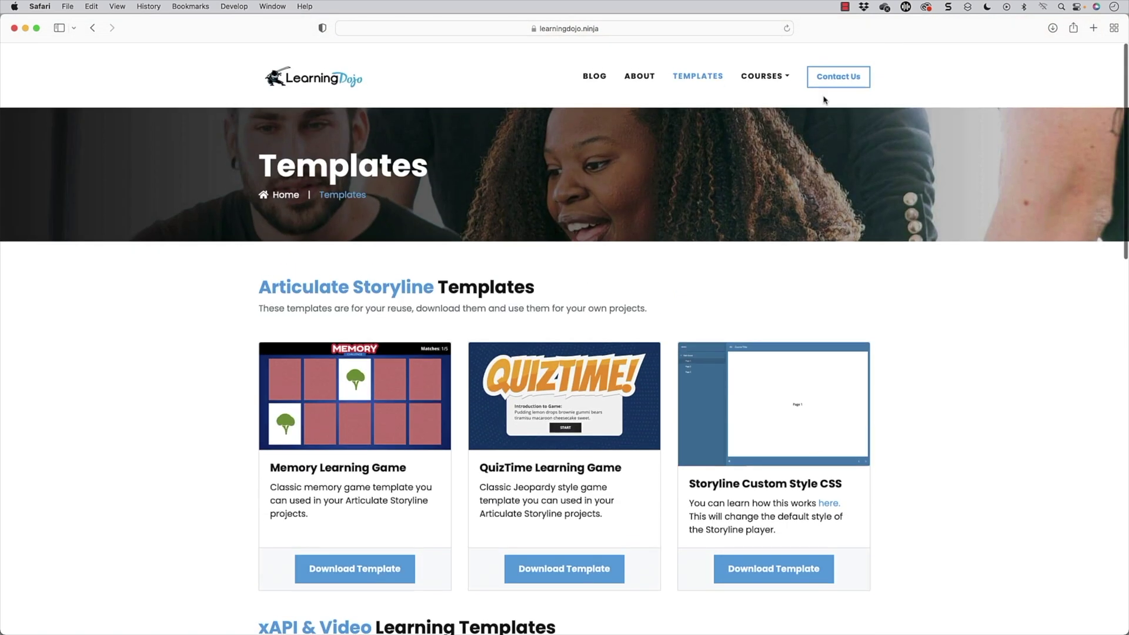
click(778, 78)
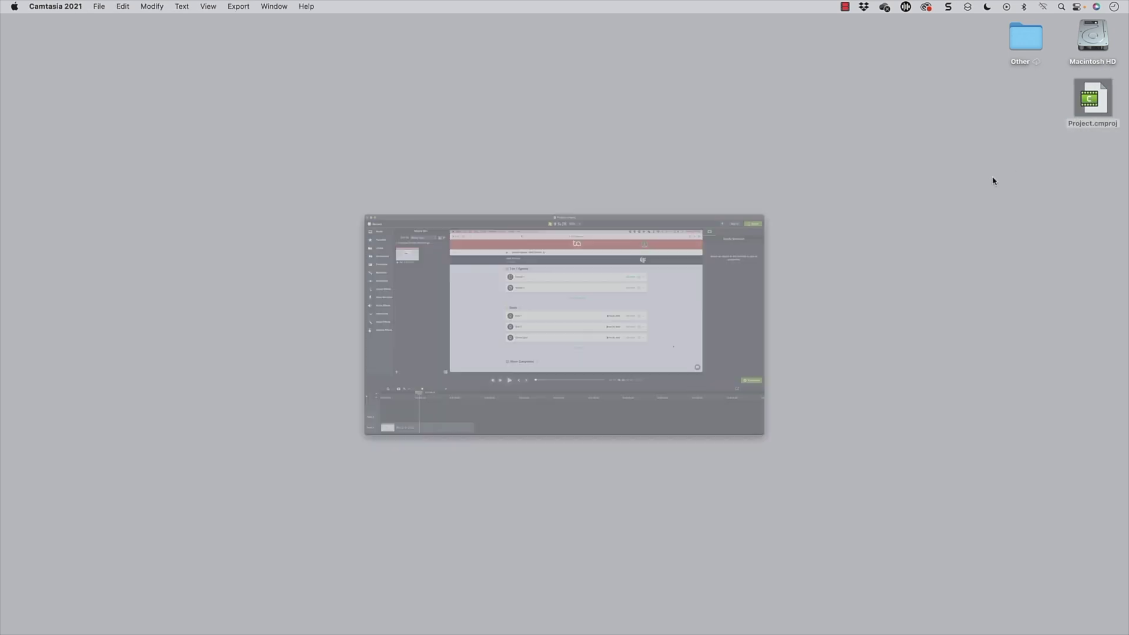
Step: Zoom the timeline, scrub the playhead back to about 0:09, and bring up the recording clip's options
scroll(205, 582, up, 5)
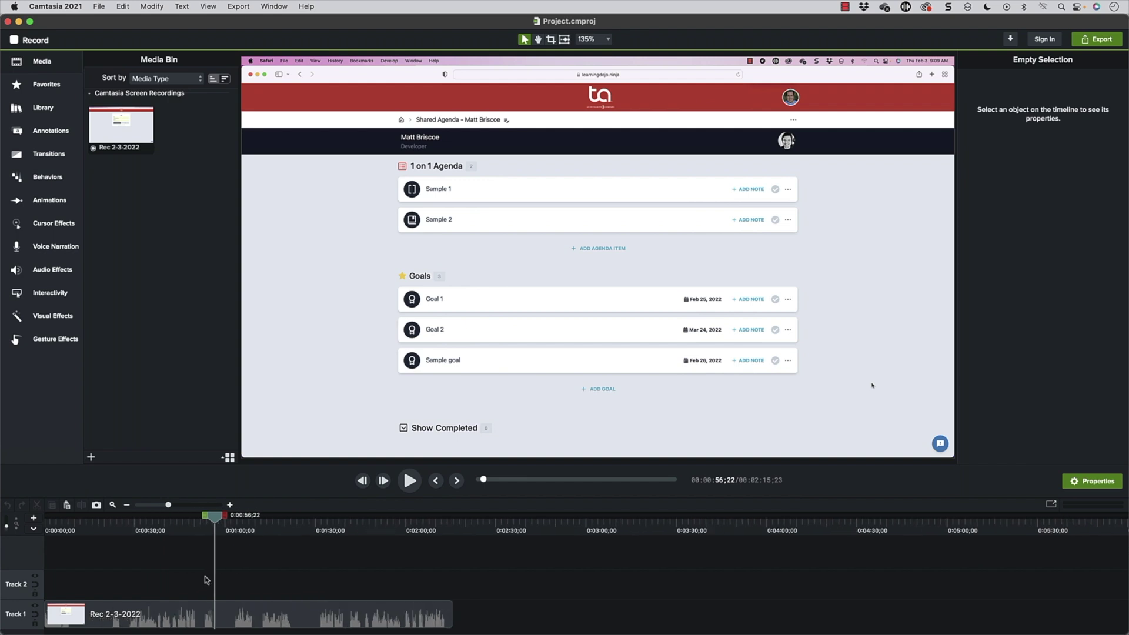
scroll(532, 338, down, 2)
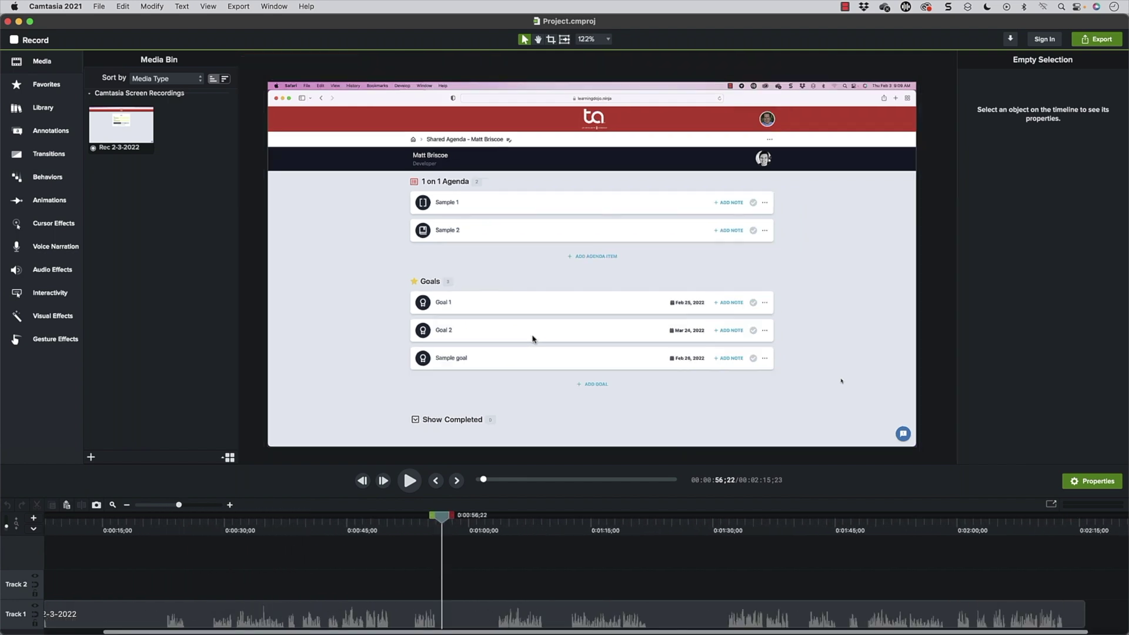
drag(388, 535, 119, 570)
scroll(132, 580, up, 1)
scroll(157, 566, left, 1)
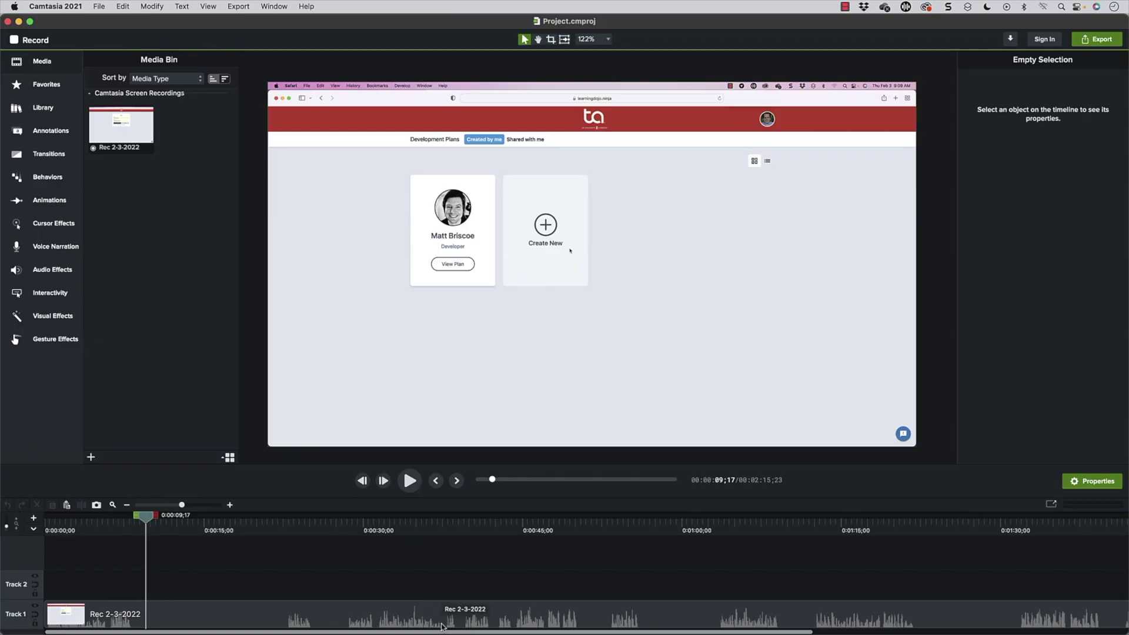
right_click(247, 608)
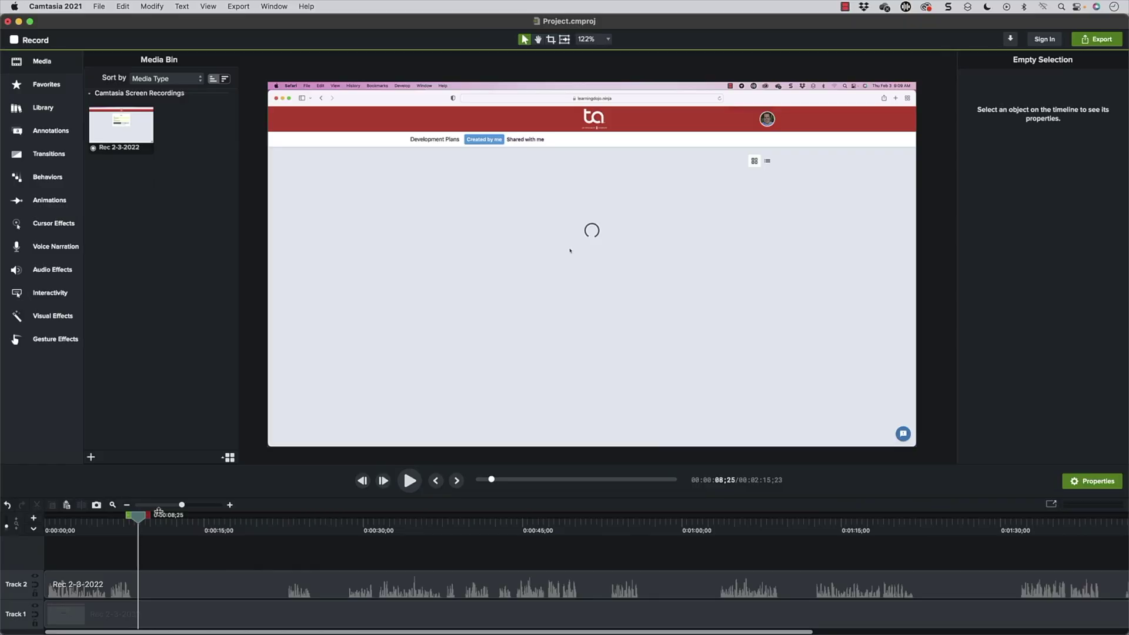
Step: Move the playhead to where the page starts loading
drag(130, 523, 134, 521)
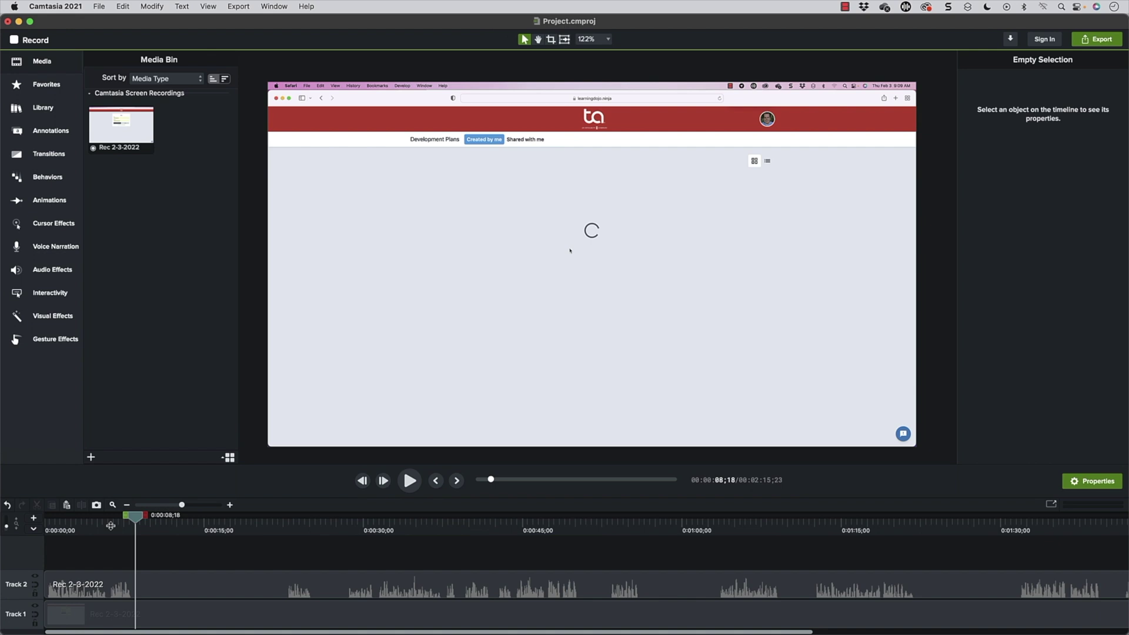
Step: Split the Track 1 video at 0:08;17 and cut the loading stretch up to 0:21;06
click(134, 521)
key(s)
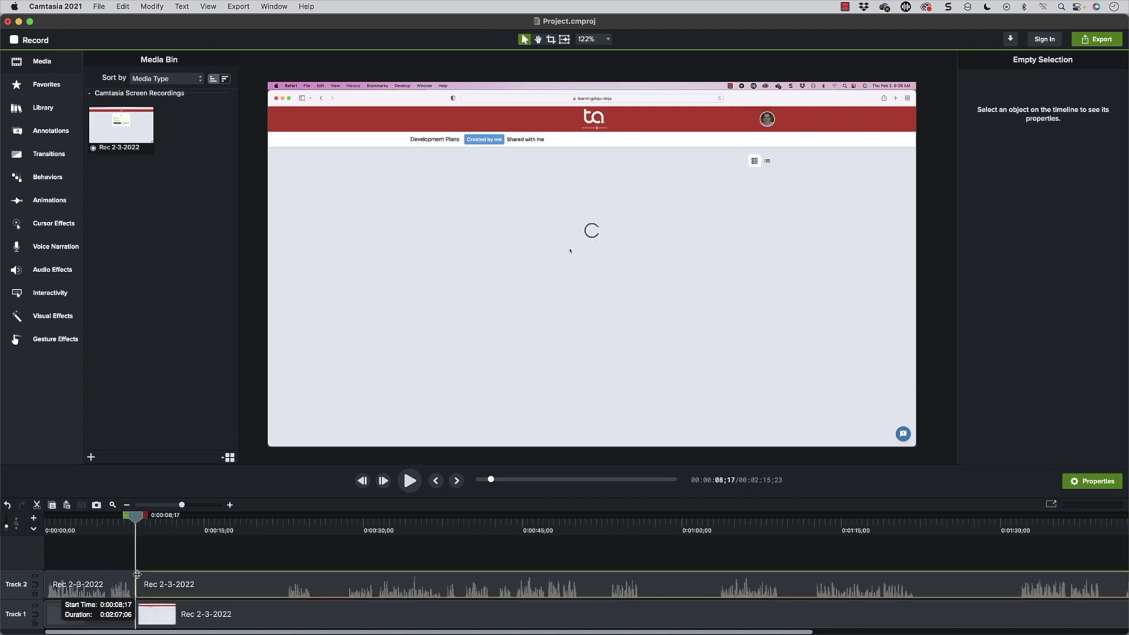
click(139, 610)
key(ctrl+z)
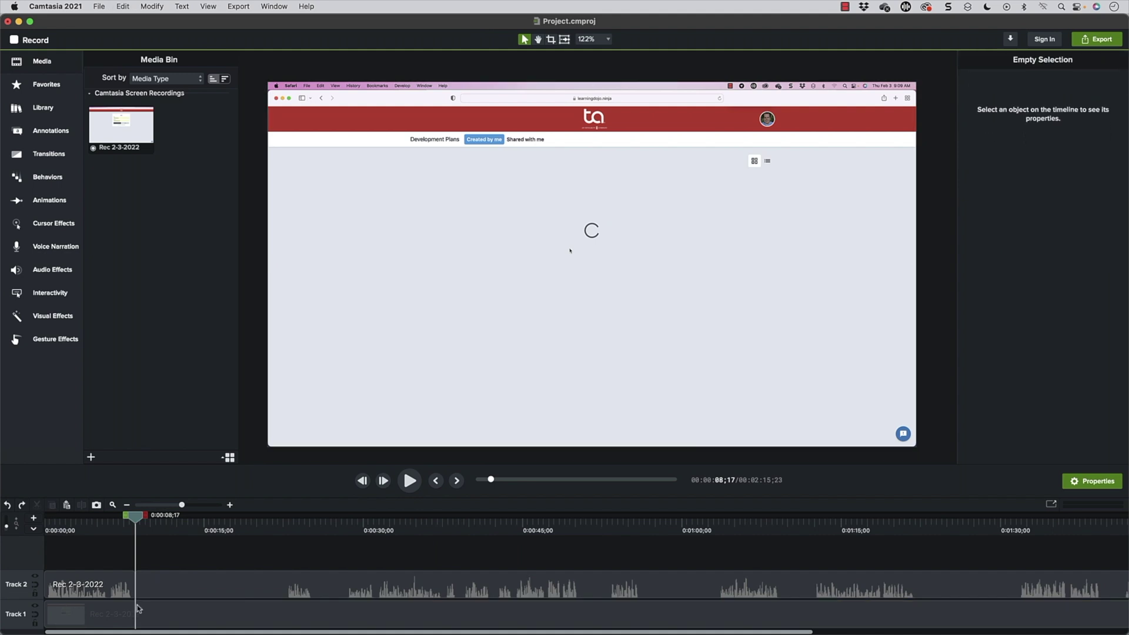
click(138, 612)
key(s)
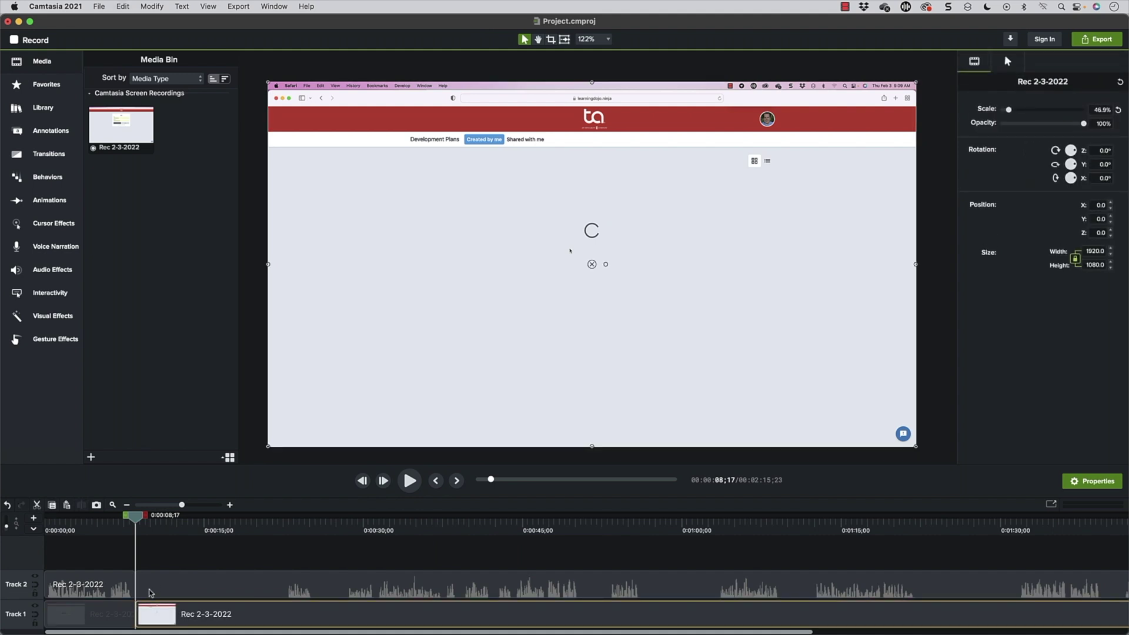
key(ctrl+z)
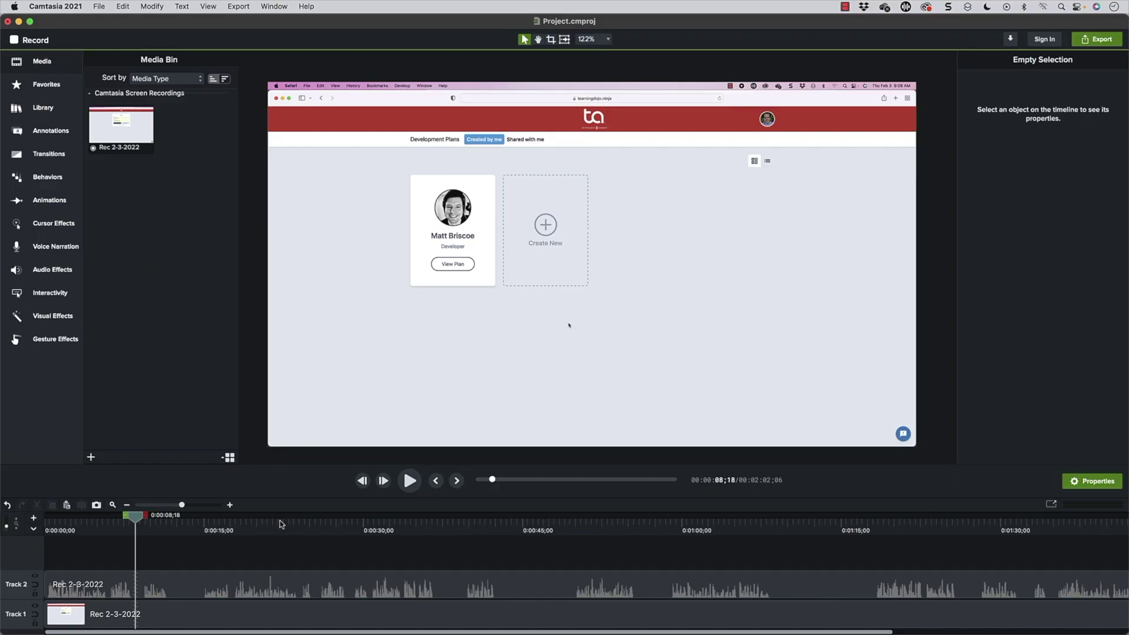
Step: Select the pause from 0:11;19 to 0:15;01 and ripple-delete it
scroll(287, 529, up, 3)
drag(134, 517, 443, 518)
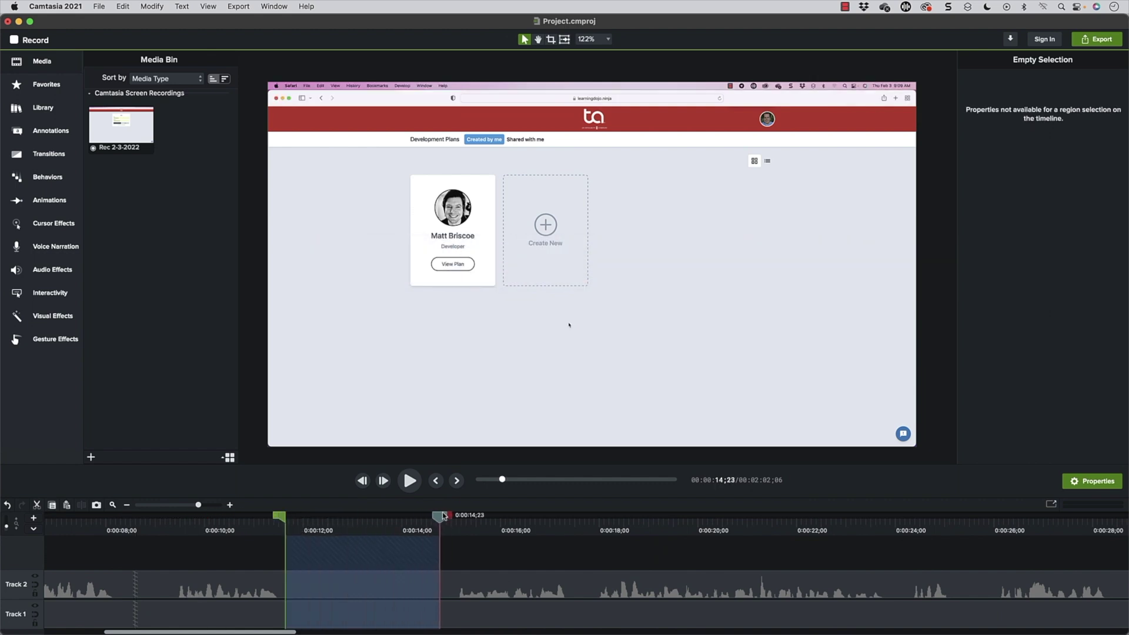
key(Delete)
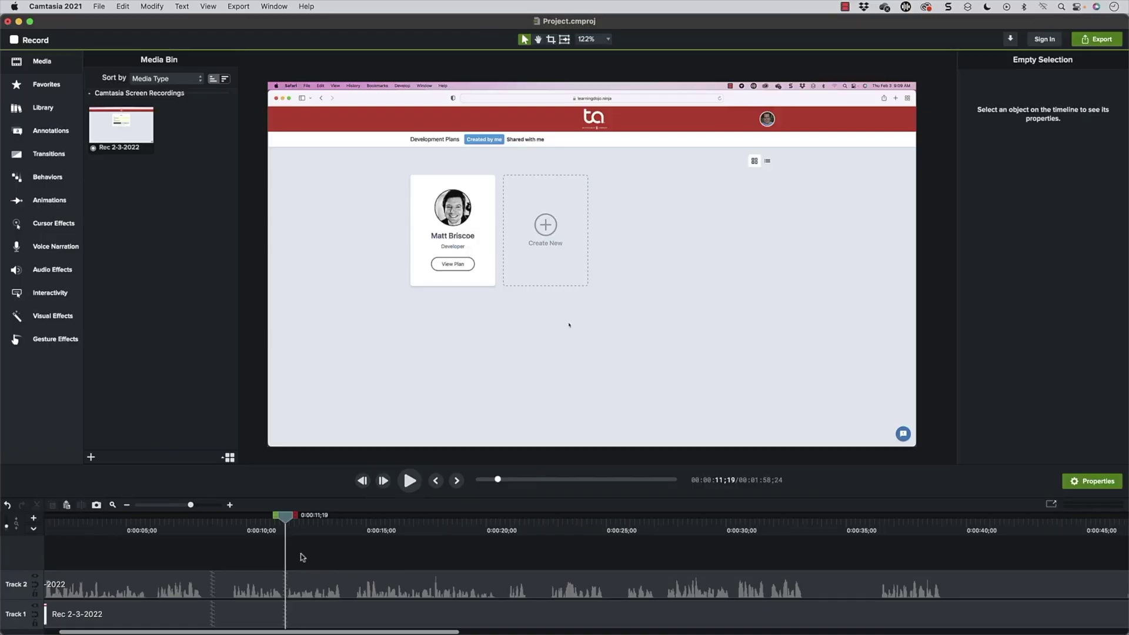
scroll(302, 556, up, 5)
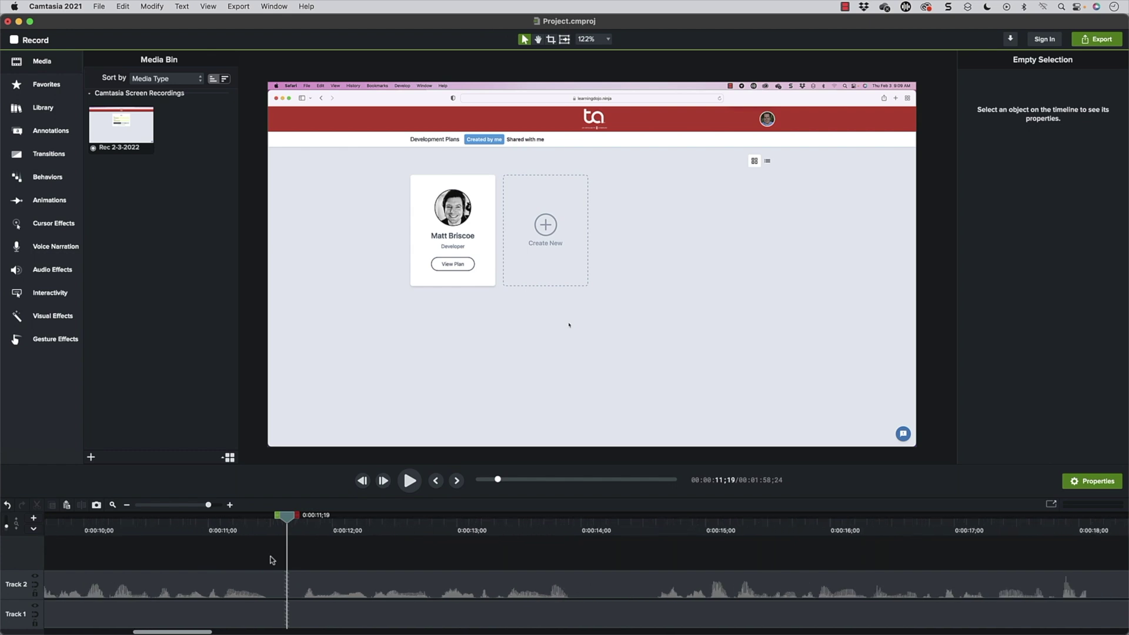
Step: Scroll the timeline and move the playhead to the Shared Agenda section around 0:50;21
scroll(520, 554, down, 2)
click(549, 523)
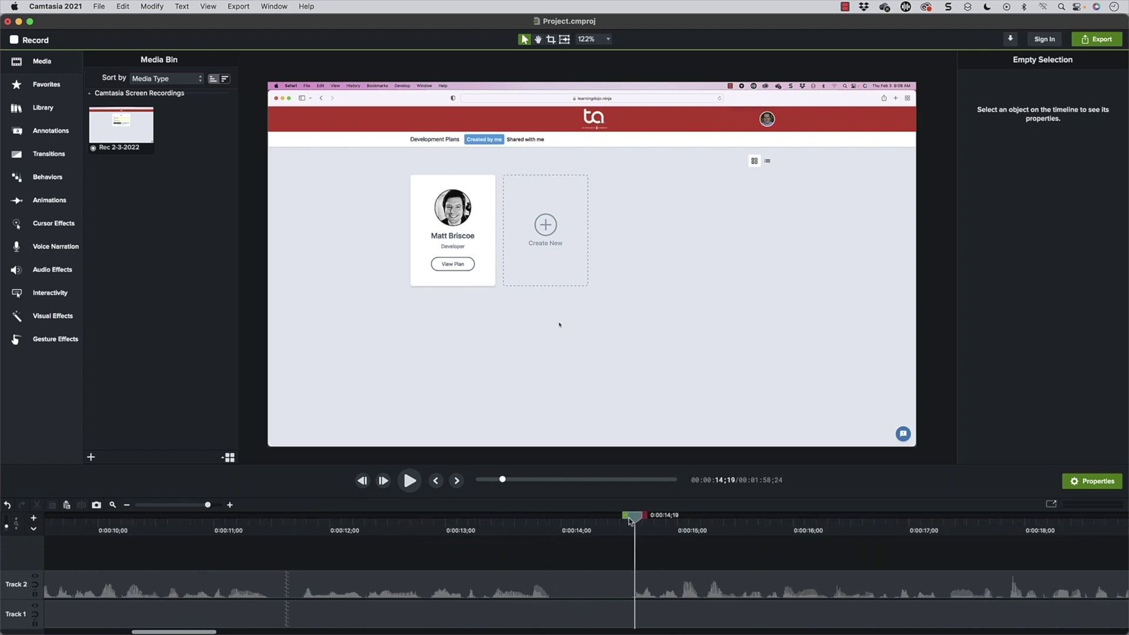
scroll(978, 595, right, 10)
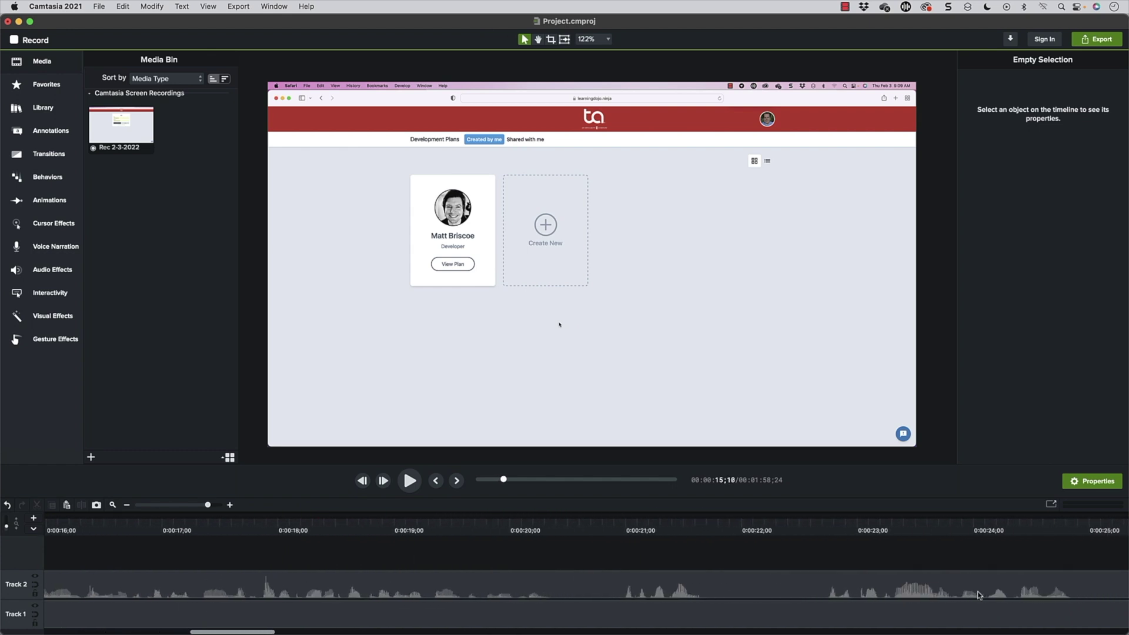
scroll(979, 595, right, 10)
scroll(977, 595, down, 2)
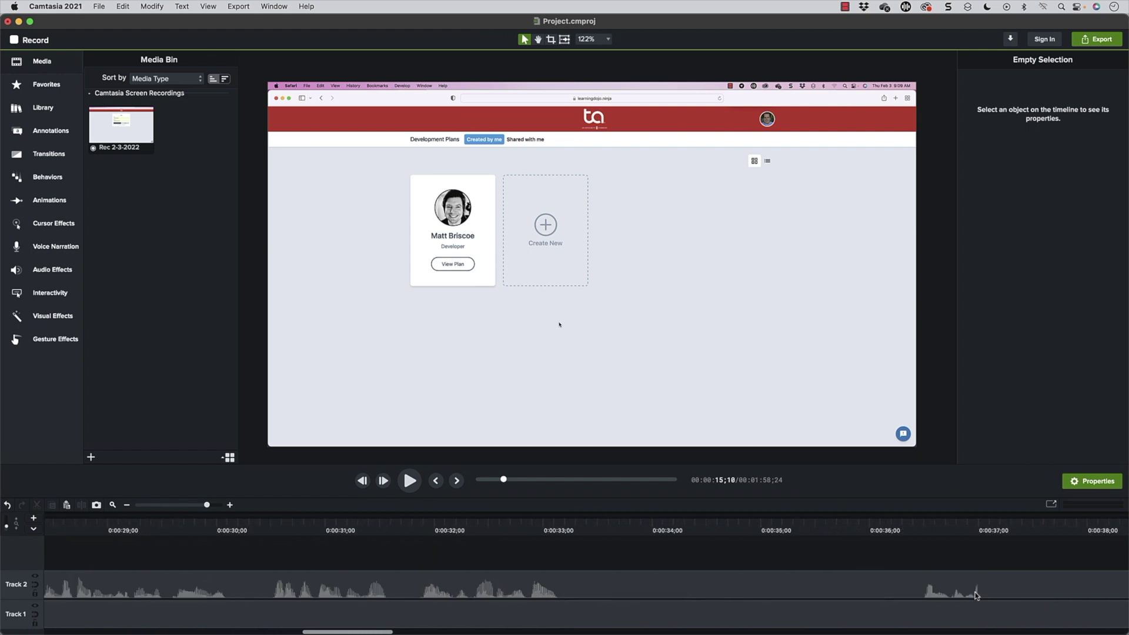
drag(550, 523, 825, 529)
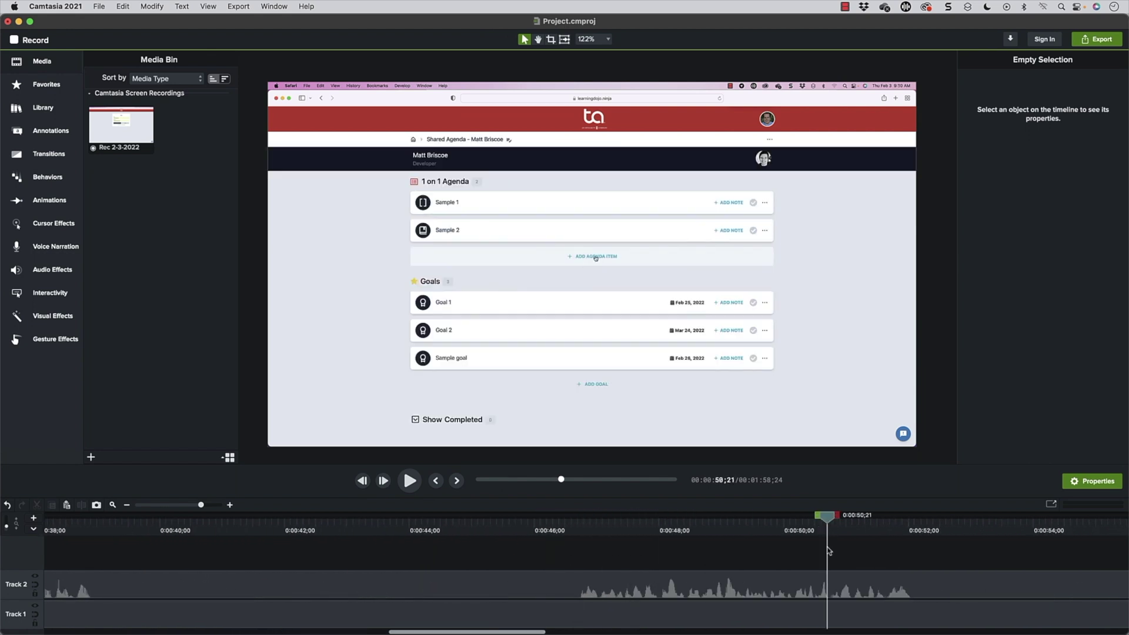
scroll(829, 550, right, 10)
Step: Split both tracks at 0:52;21 and again at 0:55;05
drag(556, 529, 382, 527)
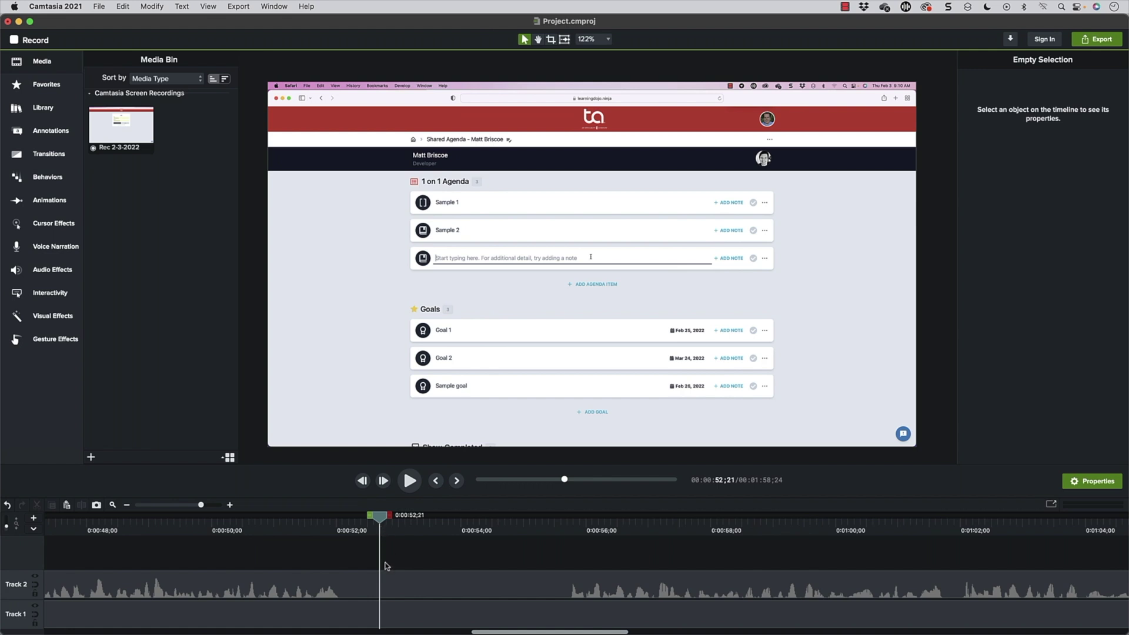
key(super+t)
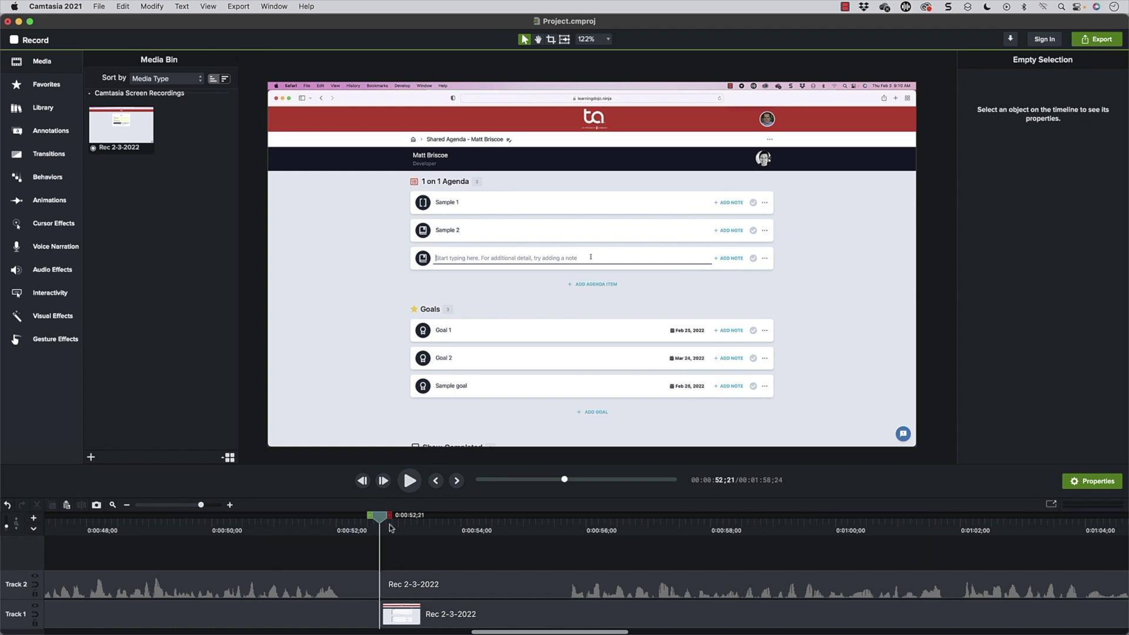
drag(379, 515, 535, 517)
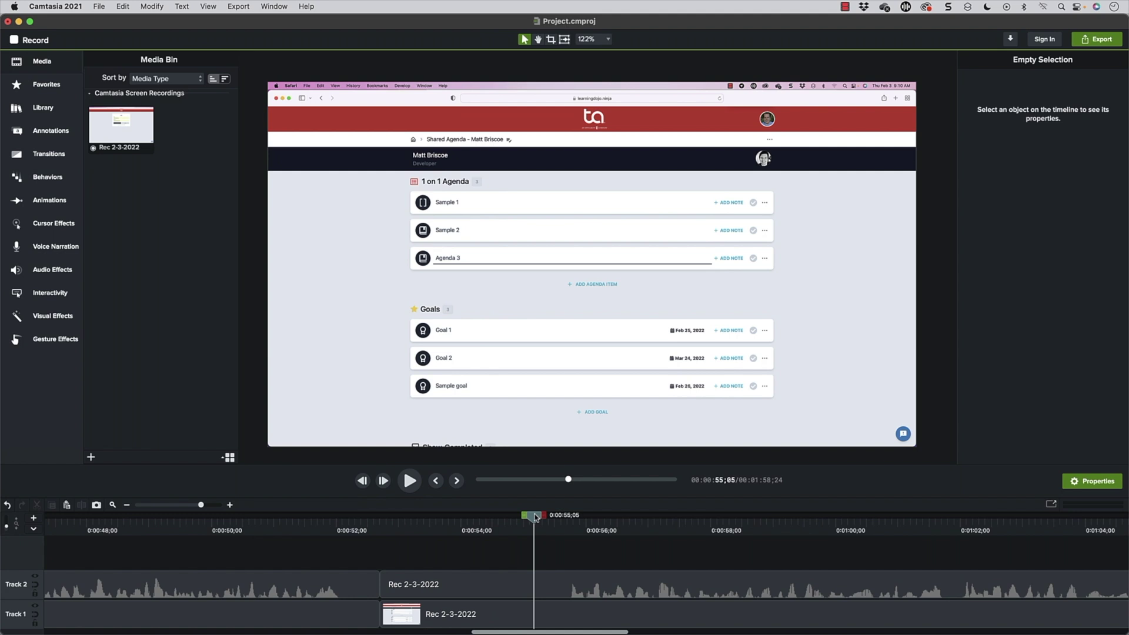
key(super+t)
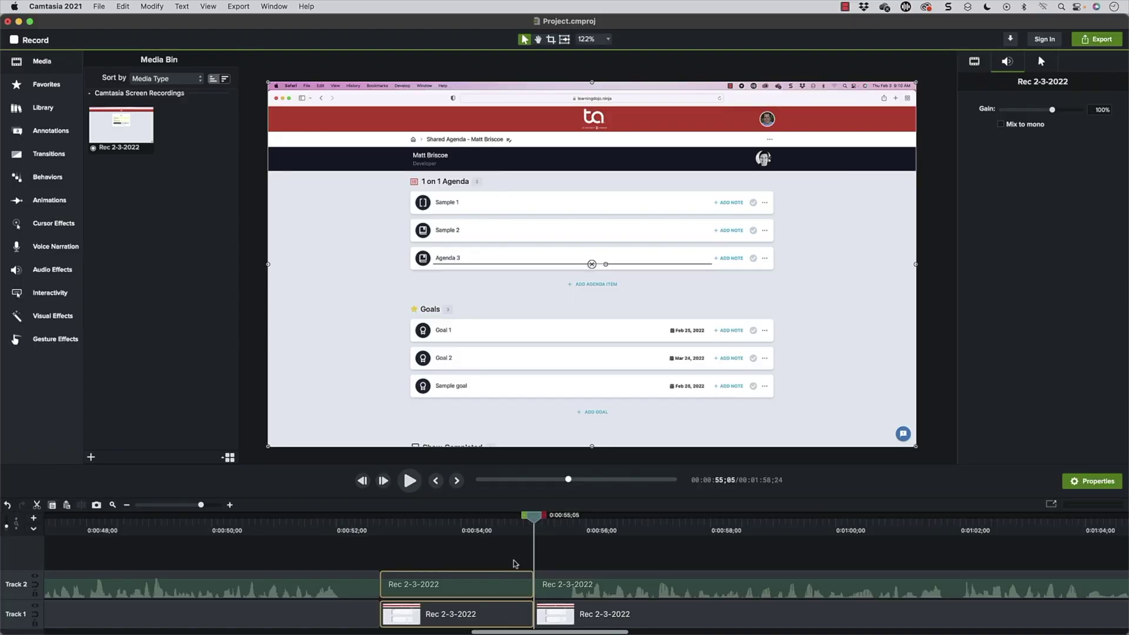
Step: Add a clip speed effect to the isolated clip and set it to 2.00x
right_click(494, 585)
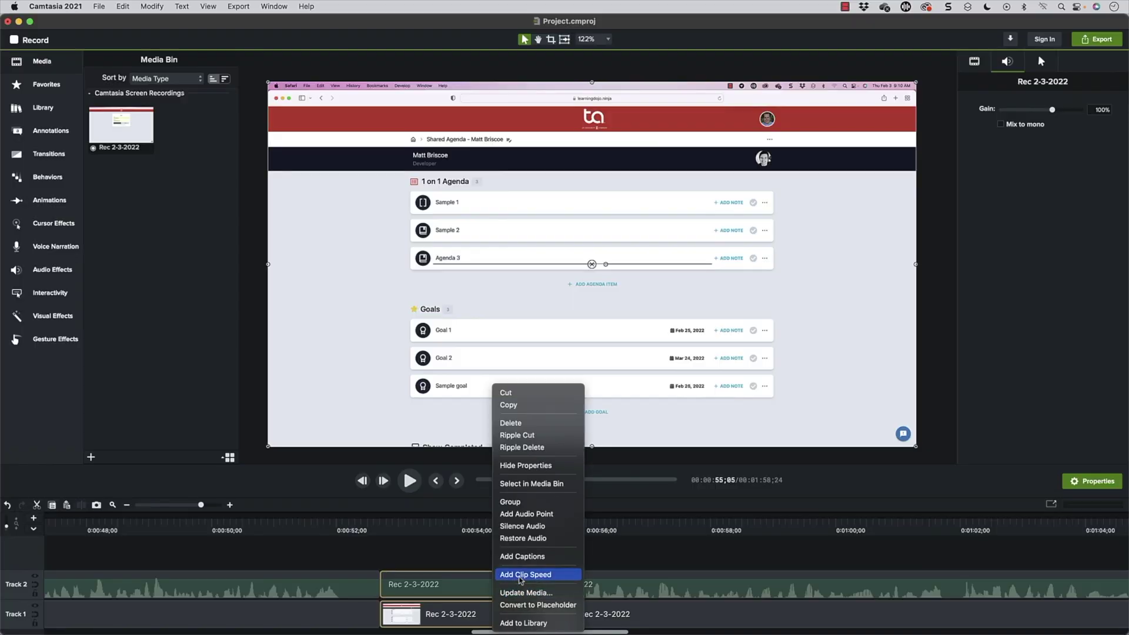
click(520, 576)
click(1094, 314)
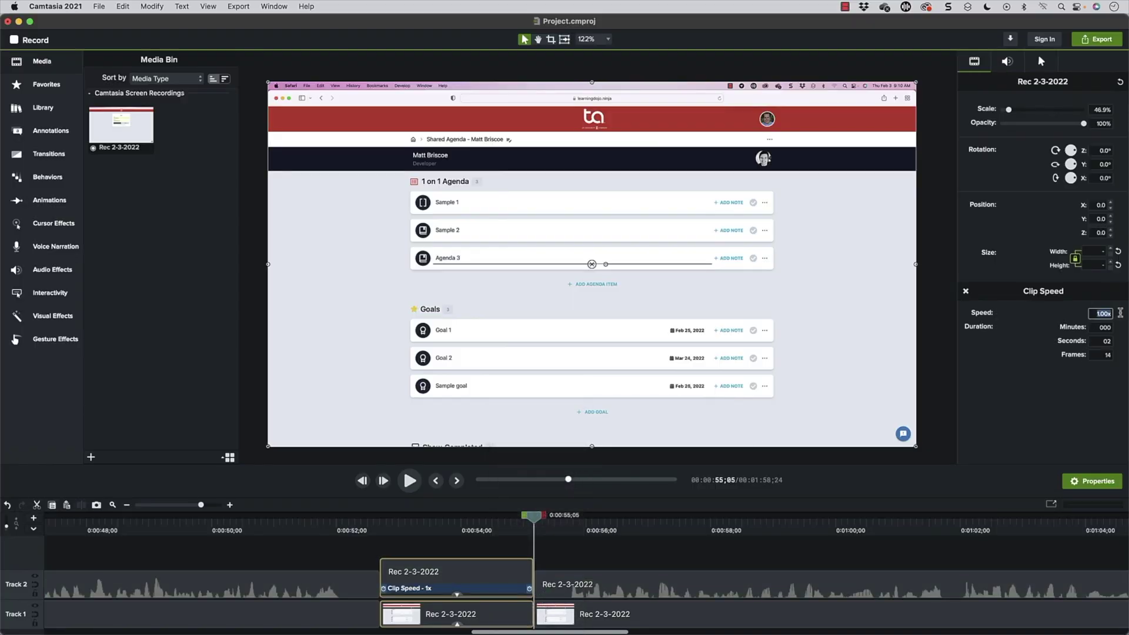
text(2)
key(Return)
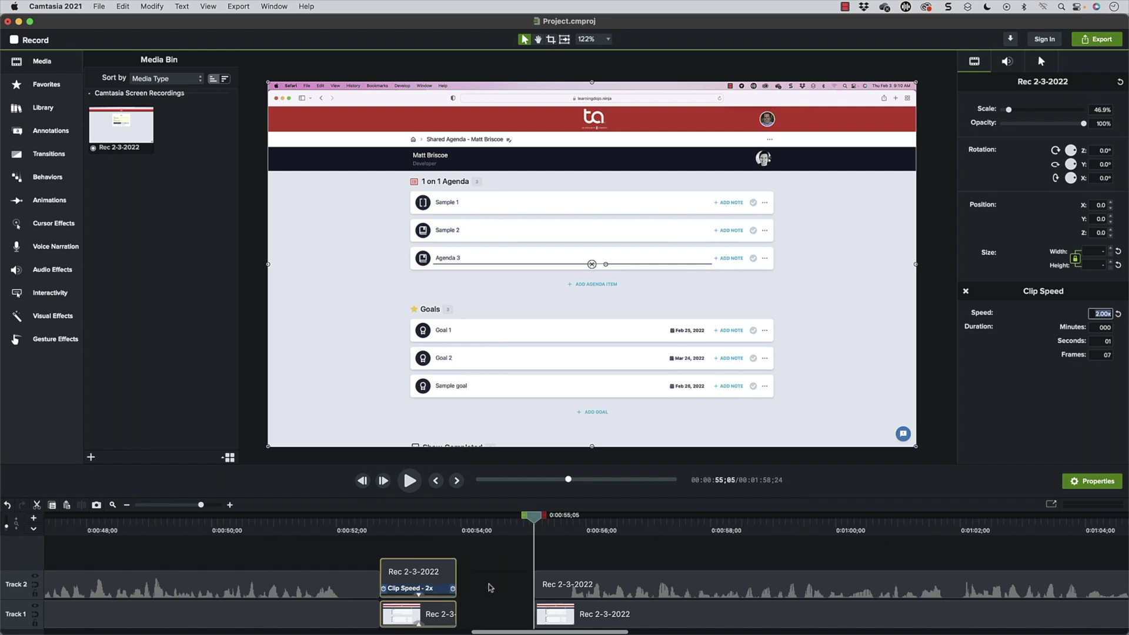
Step: Slide the following Rec 2-3-2022 clip left to close the gap, then review from 0:51;27
click(492, 600)
drag(617, 606, 542, 606)
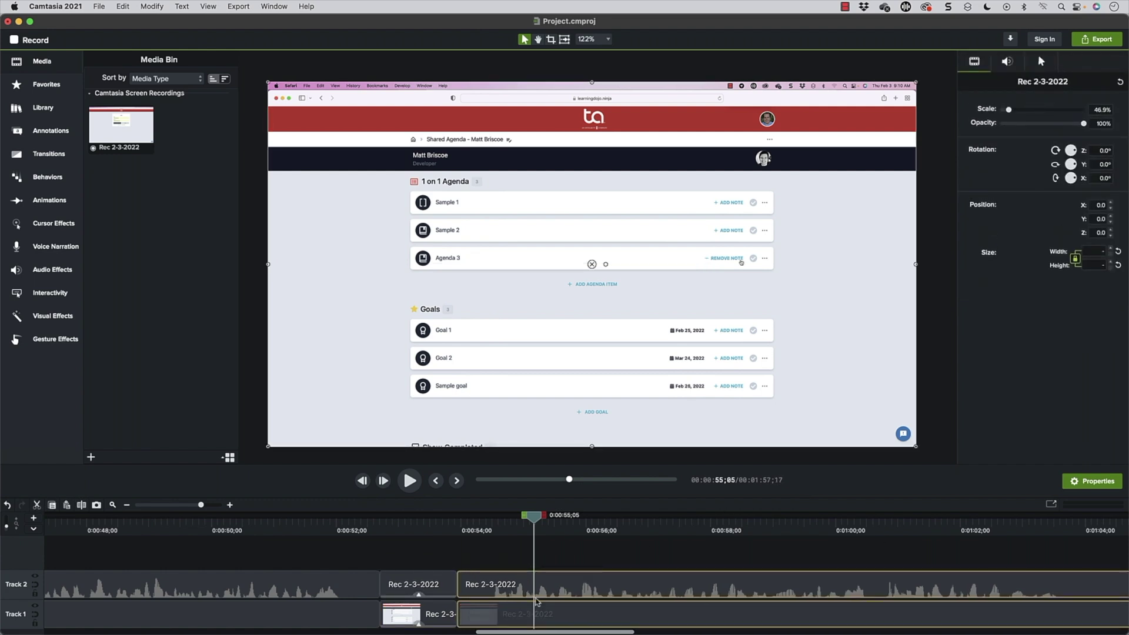
click(331, 528)
key(space)
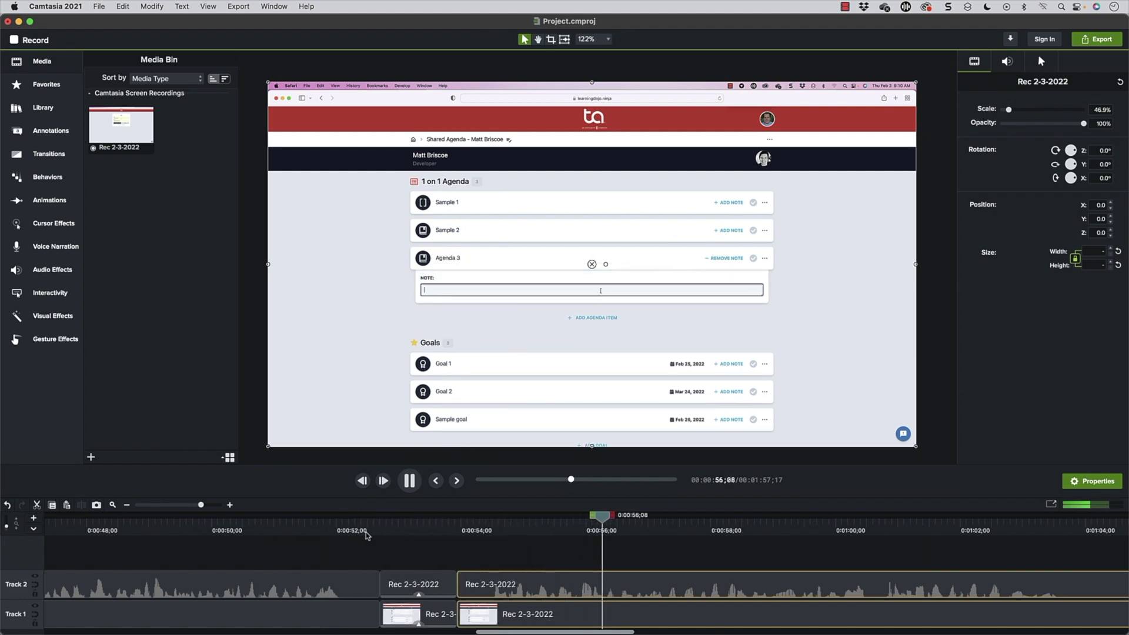
key(space)
scroll(890, 549, right, 3)
Step: Delete the selected long pause, shortening the video to 1:48;10
scroll(889, 549, right, 10)
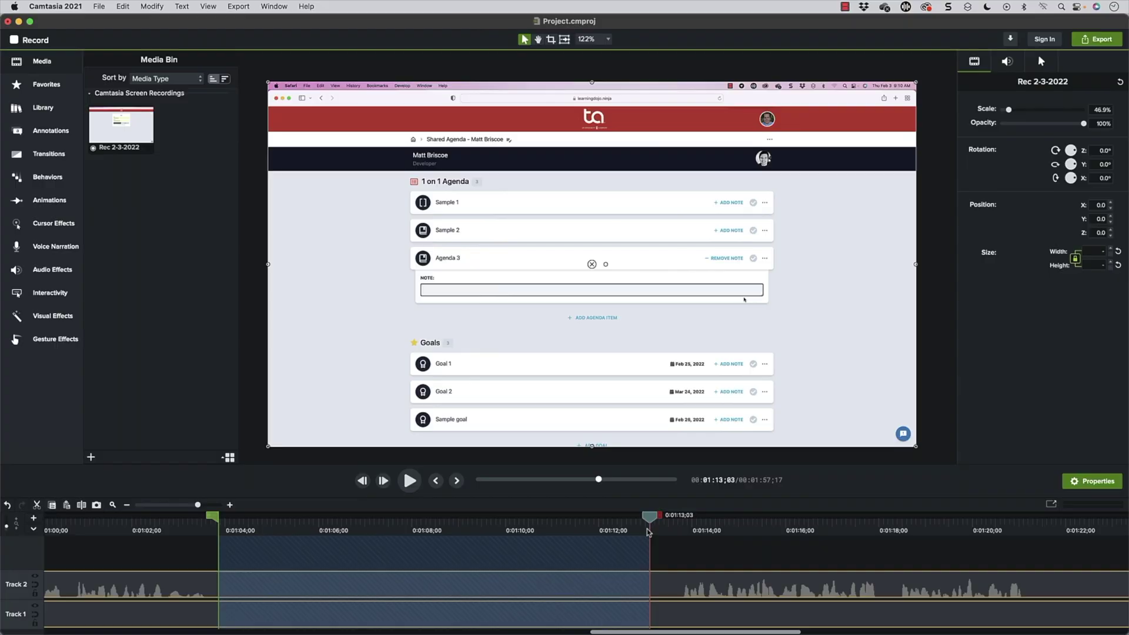
key(super+x)
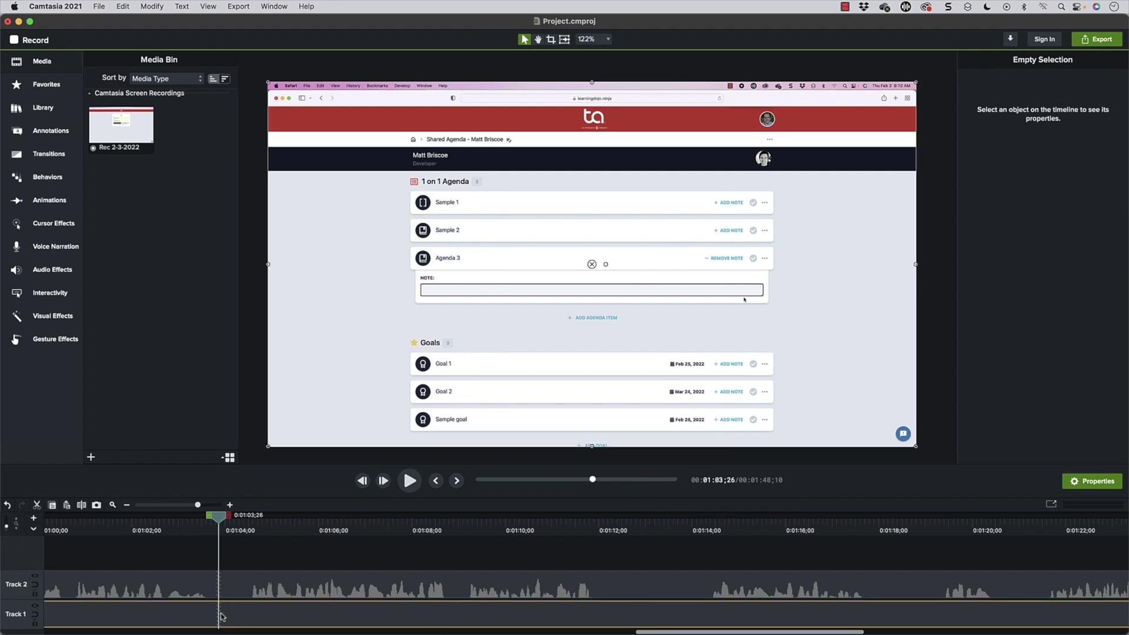
click(222, 616)
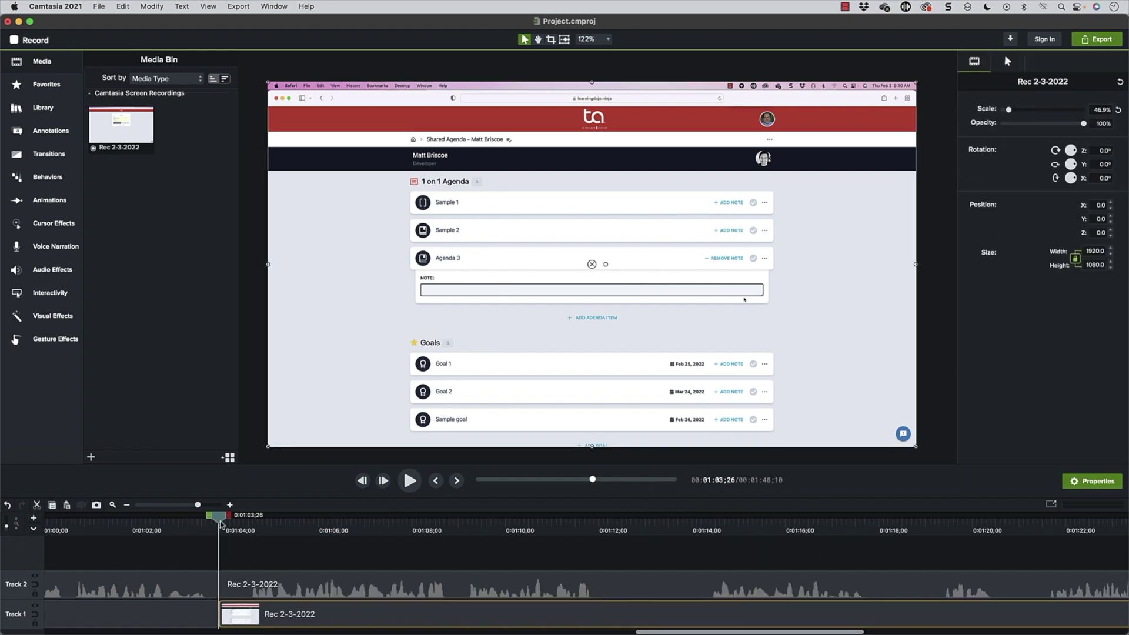
drag(221, 523, 258, 518)
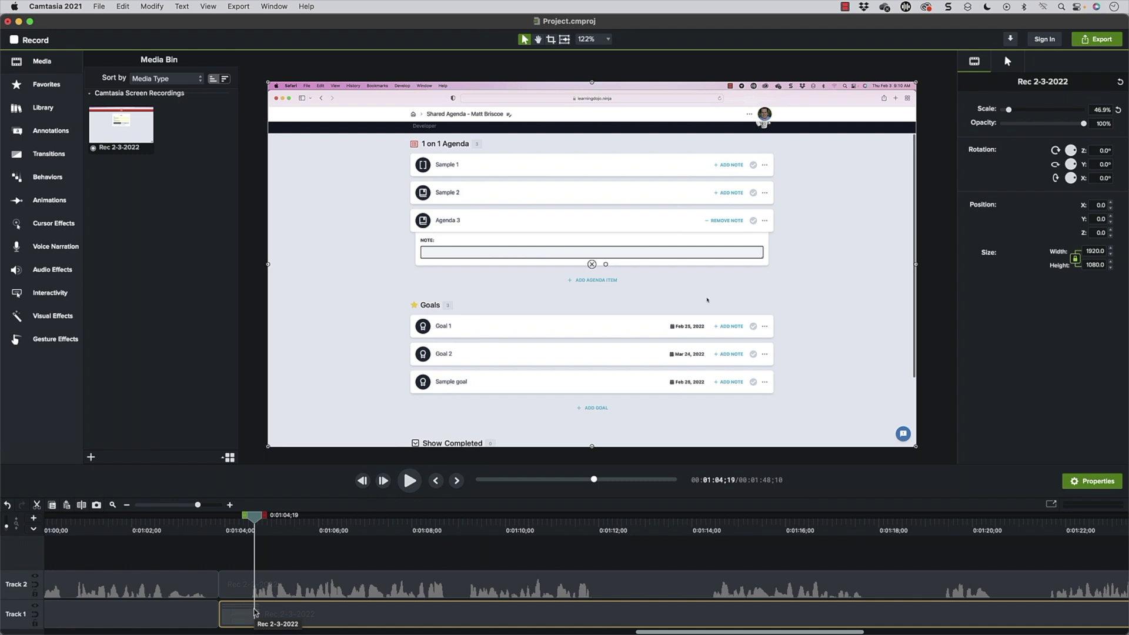
Step: Split the Track 1 clip at 0:01:04;19 and 0:01:05;29, delete the middle piece, and shift the small clip right
key(s)
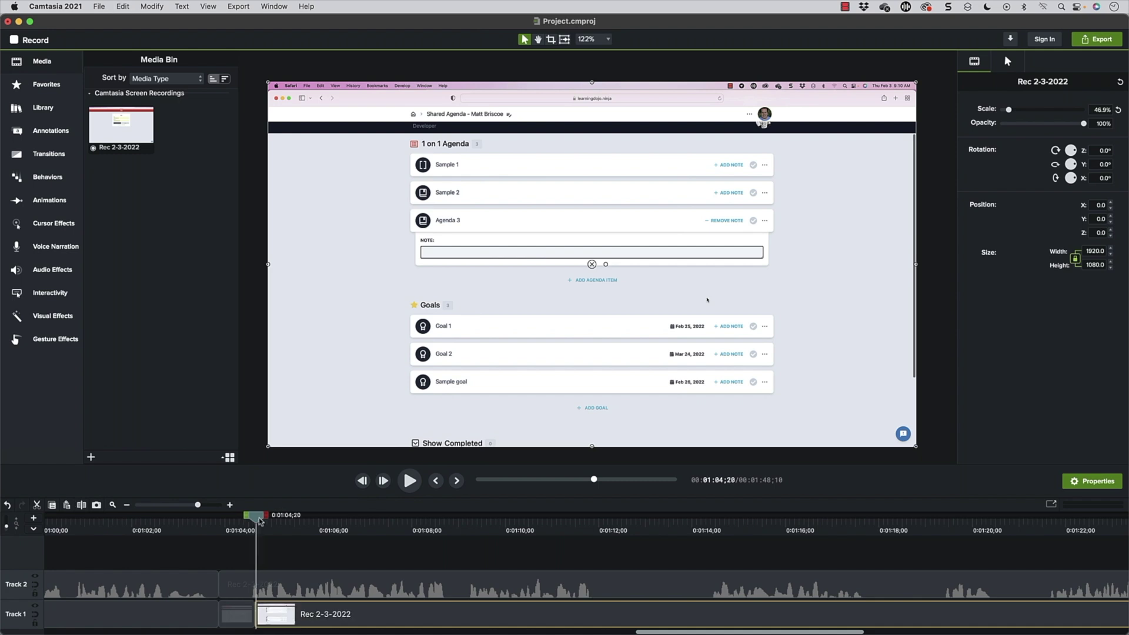
drag(257, 545, 317, 620)
key(s)
click(312, 622)
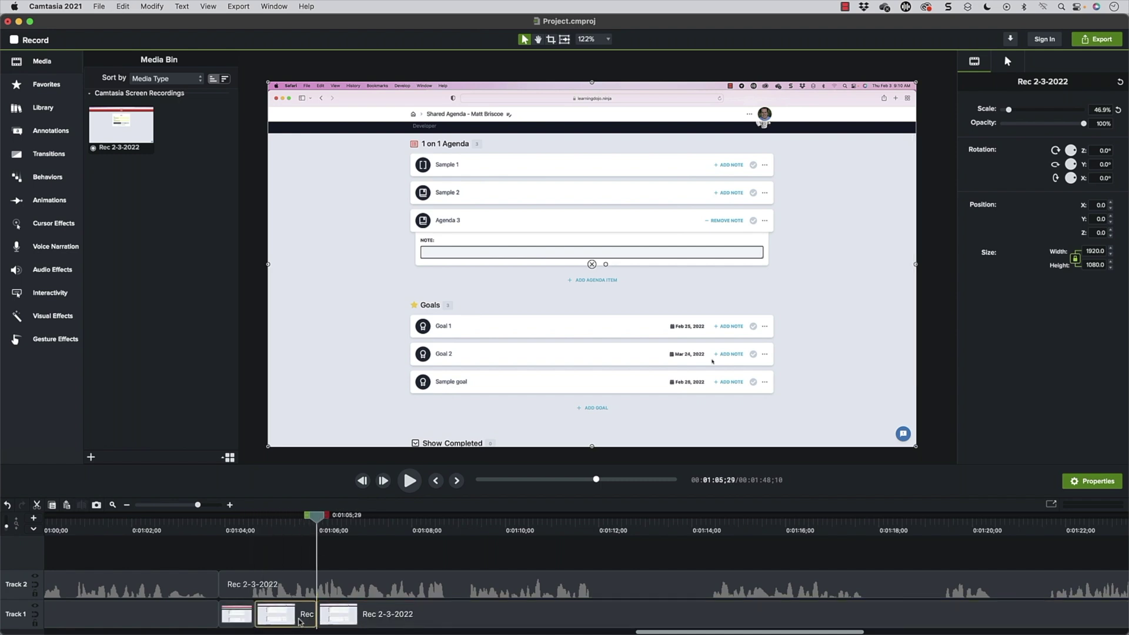
key(Delete)
drag(240, 604, 271, 609)
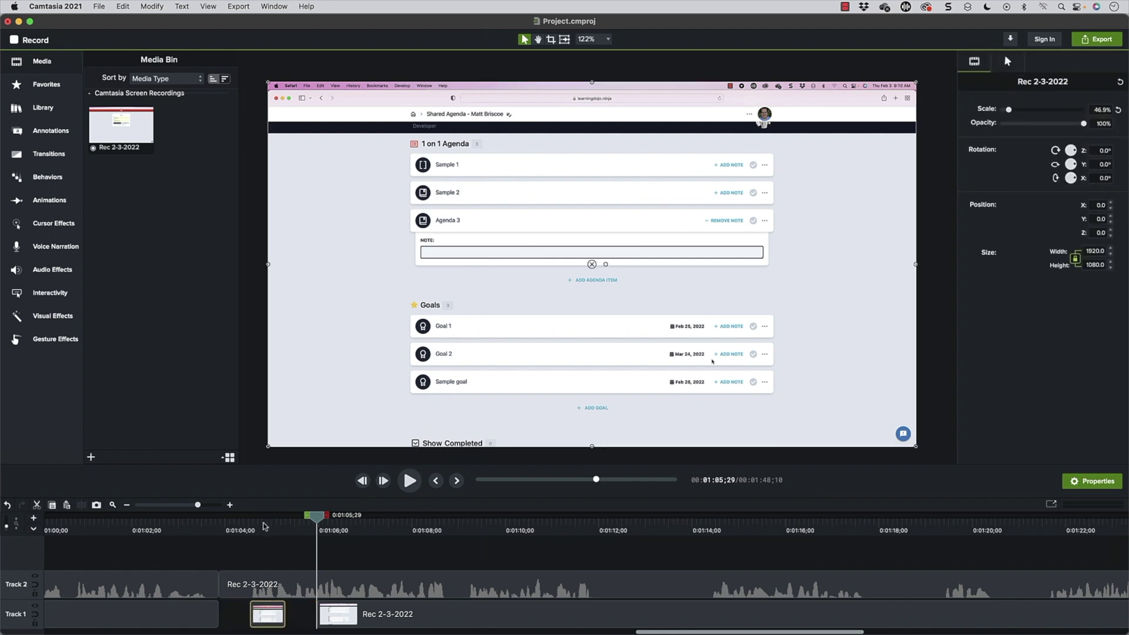
click(246, 528)
drag(247, 529, 282, 529)
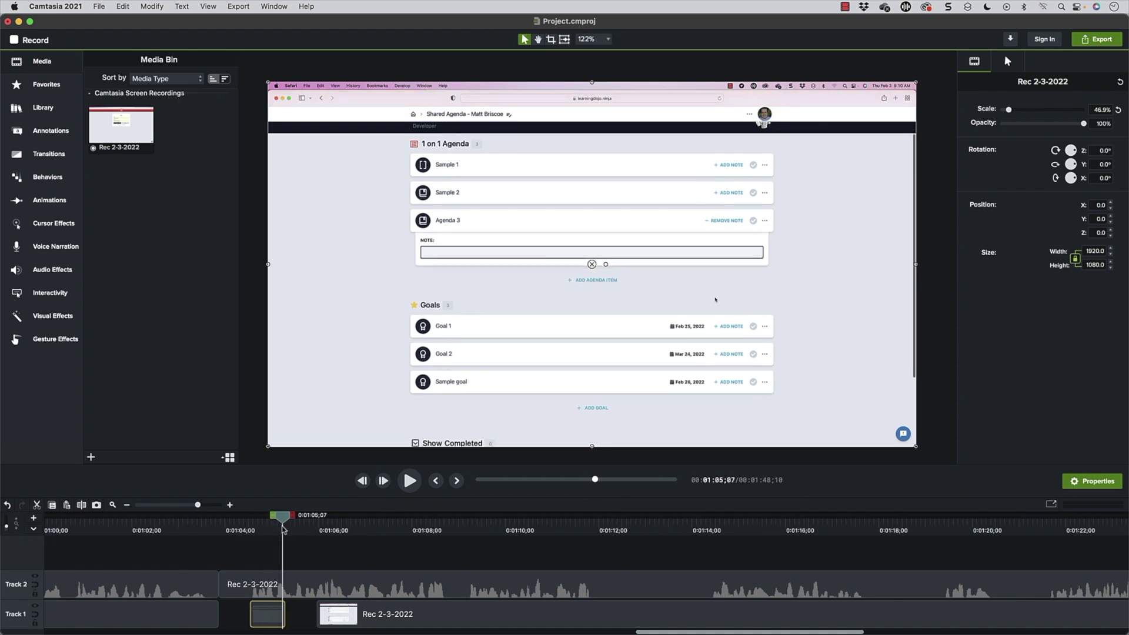
Step: Extend the small clip across the black gap and mark the range 0:01:03;22 to 0:01:04;16
mouse_move(284, 523)
mouse_down()
mouse_move(274, 523)
mouse_move(293, 523)
mouse_up()
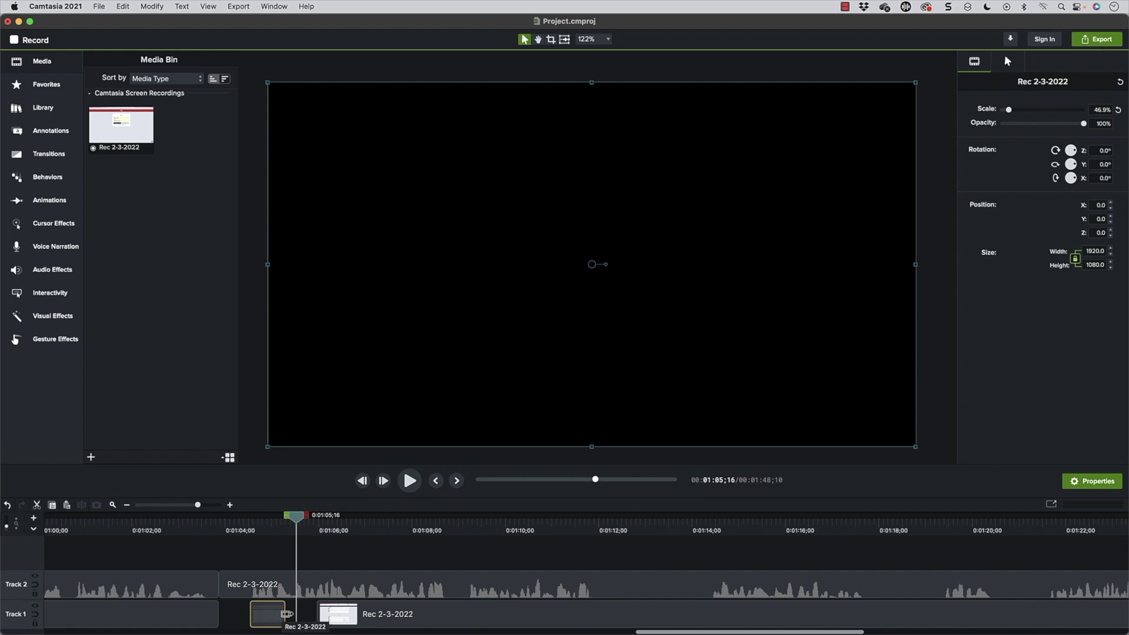
drag(287, 614, 315, 614)
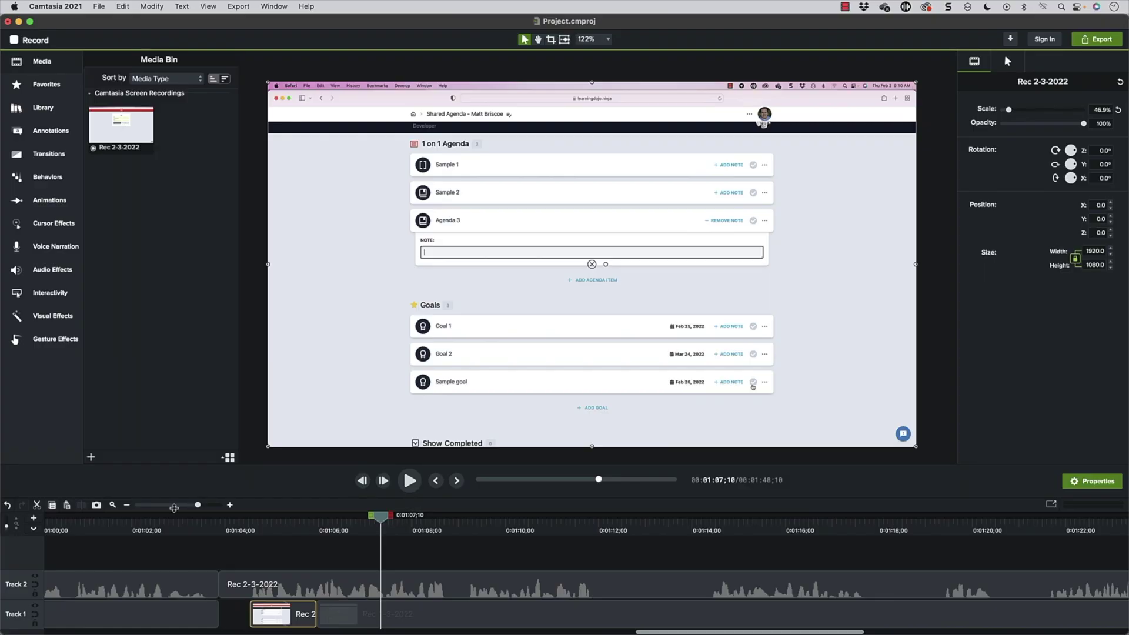
click(212, 521)
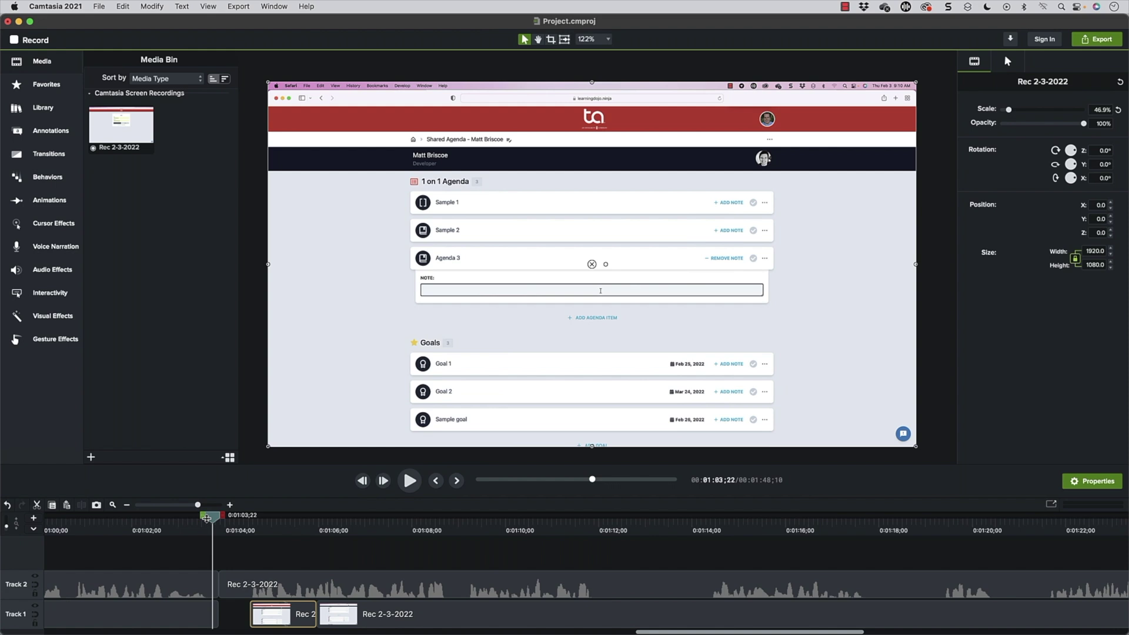
drag(207, 517, 248, 516)
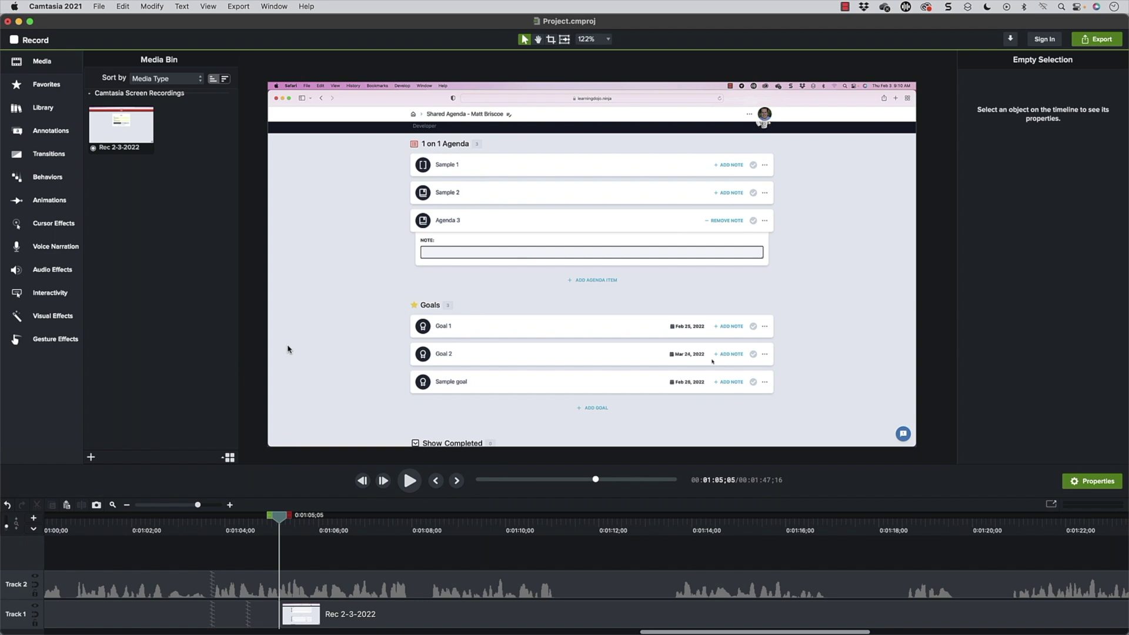
Step: Drag the Mask effect from Visual Effects onto the recording, then undo it
click(72, 322)
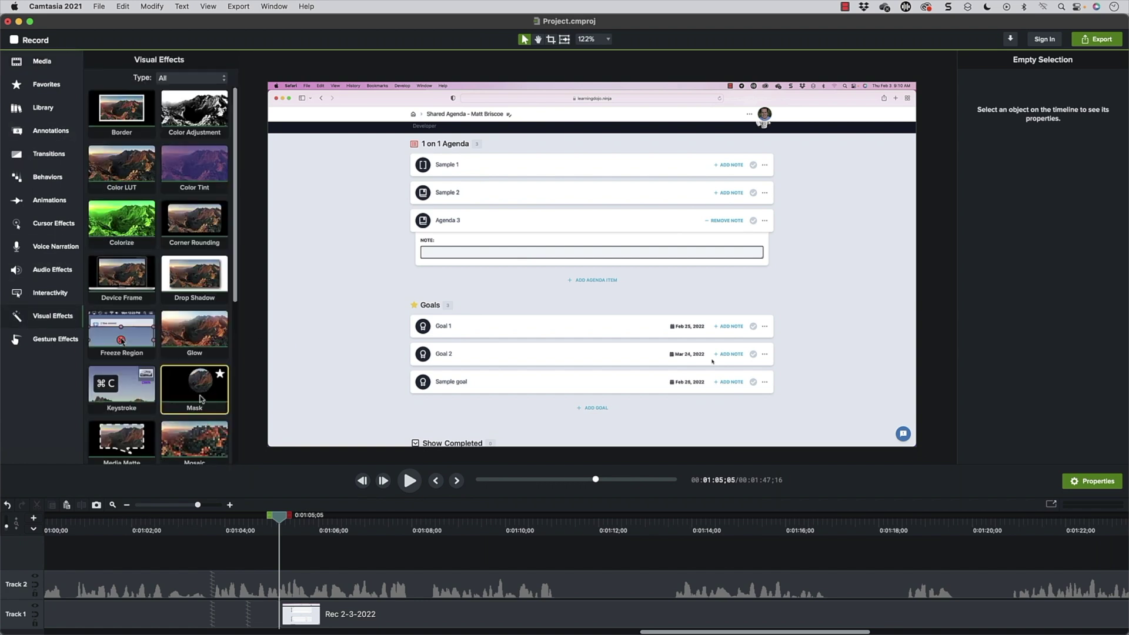
drag(197, 385, 735, 200)
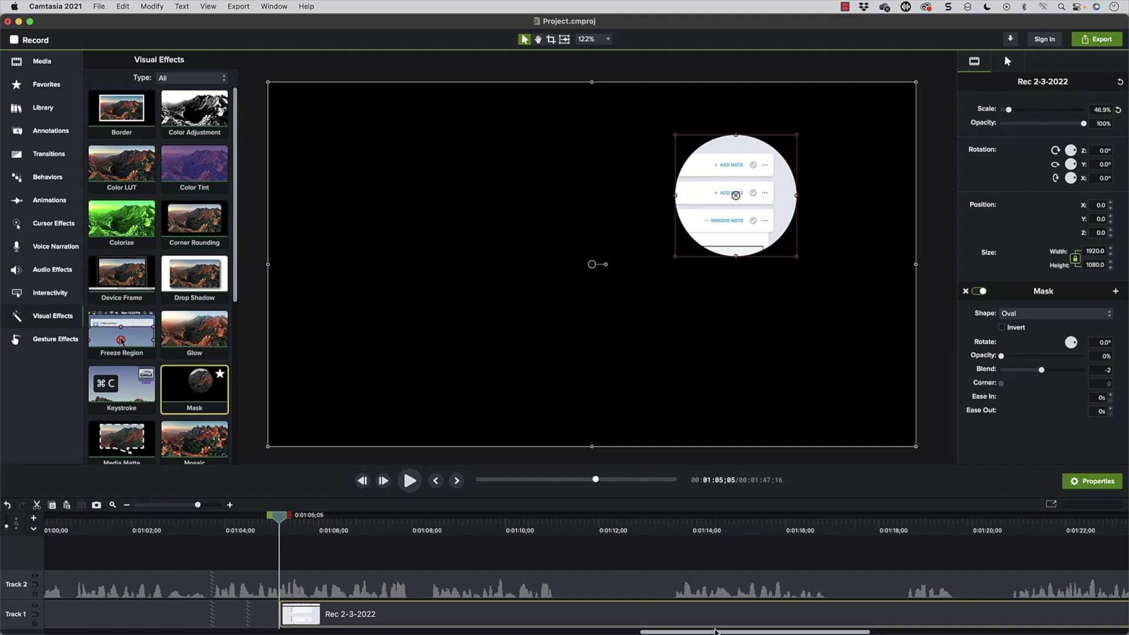
key(super+z)
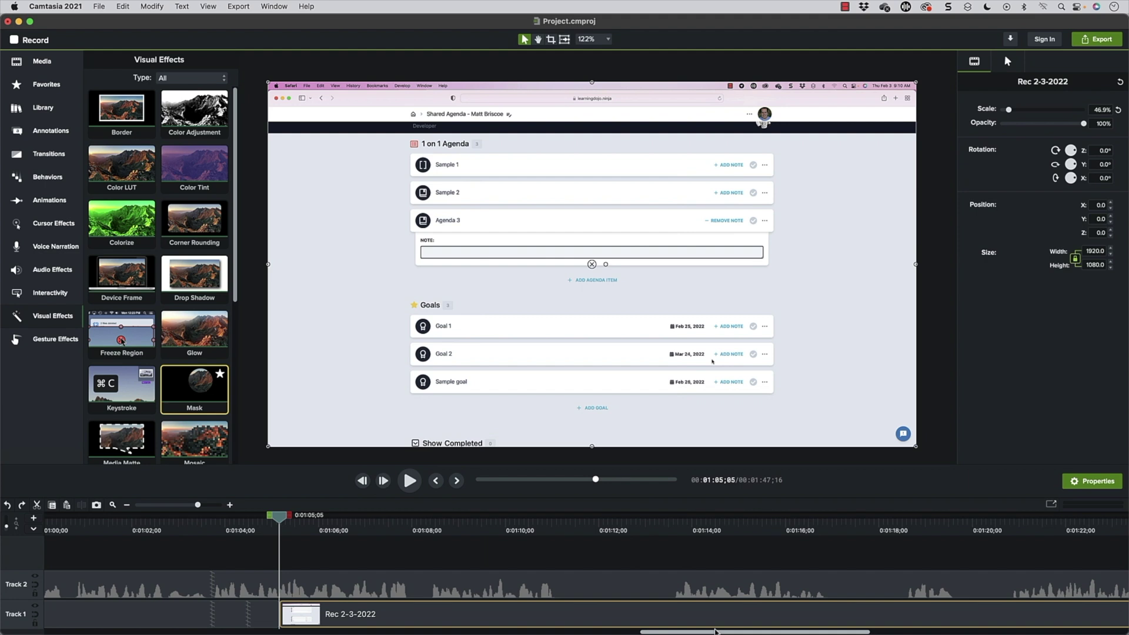
Step: Split the recording clip at 0:01:11;05 and select the first piece
drag(521, 522, 559, 522)
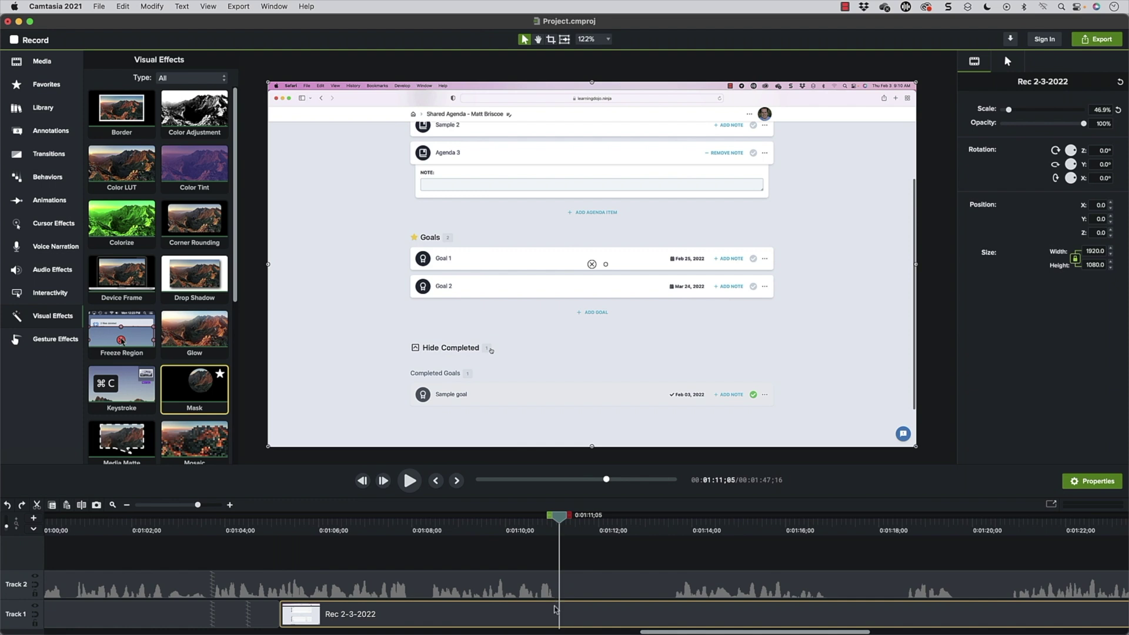
key(super+t)
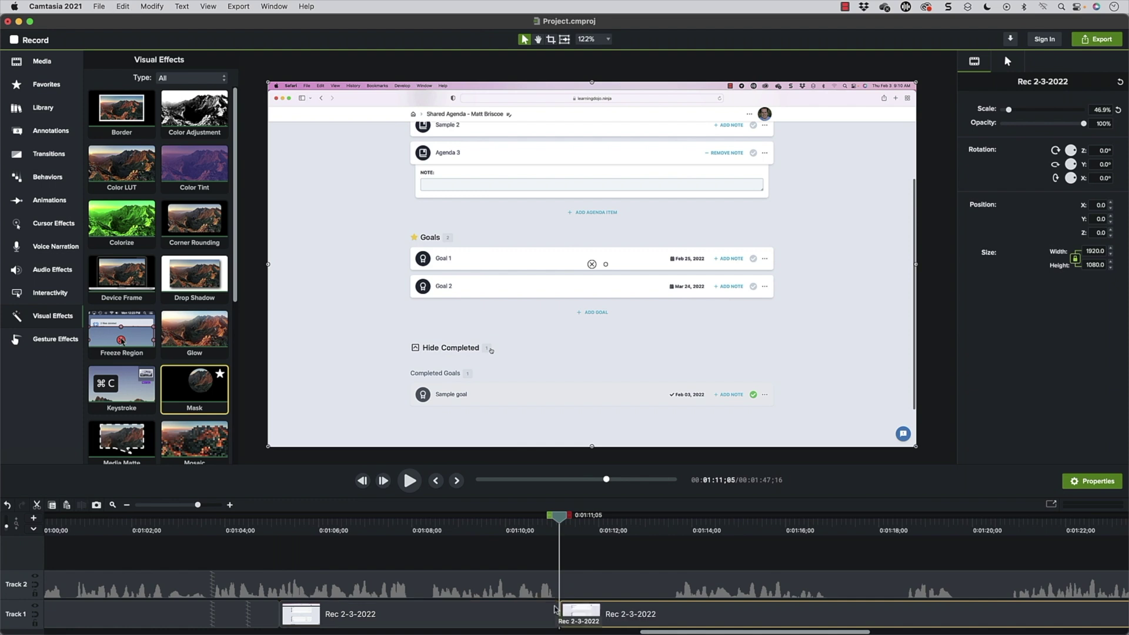
click(490, 618)
drag(380, 520, 405, 526)
Step: Apply a Mask to the first piece at 32% opacity and move it over the goal dates
drag(202, 386, 476, 615)
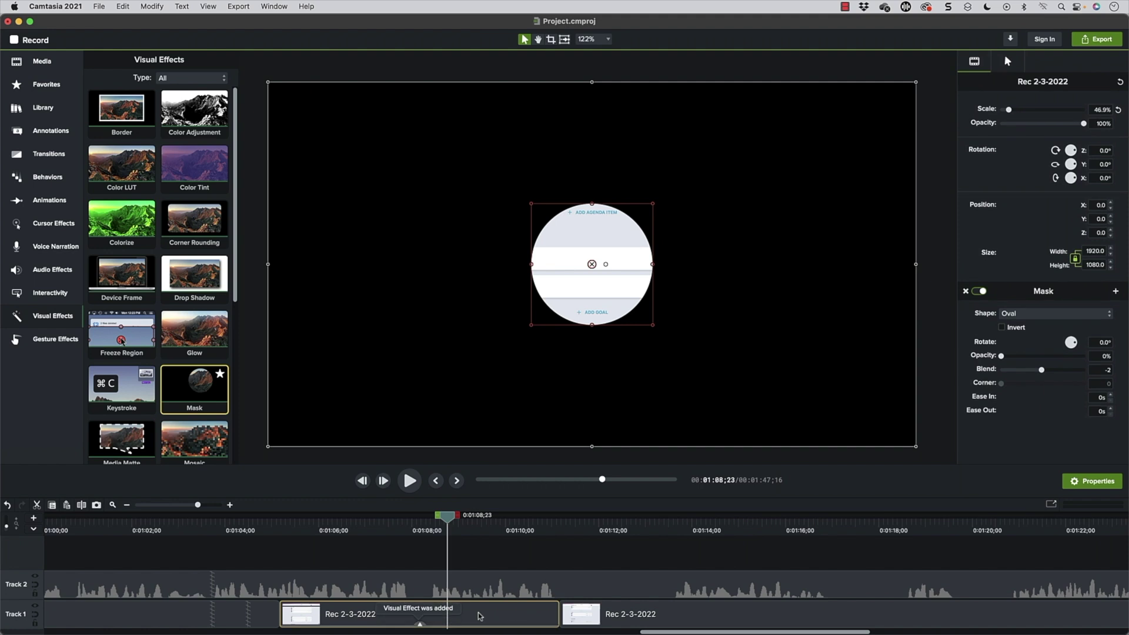
drag(1002, 359, 1027, 357)
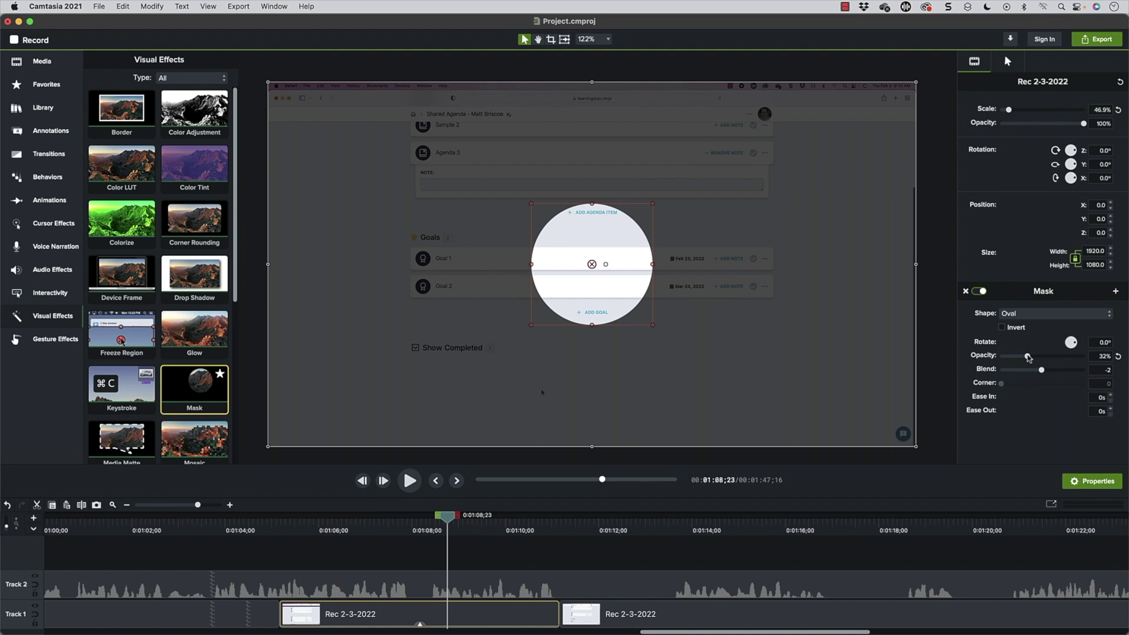
drag(586, 294, 679, 220)
key(super+z)
drag(592, 269, 688, 276)
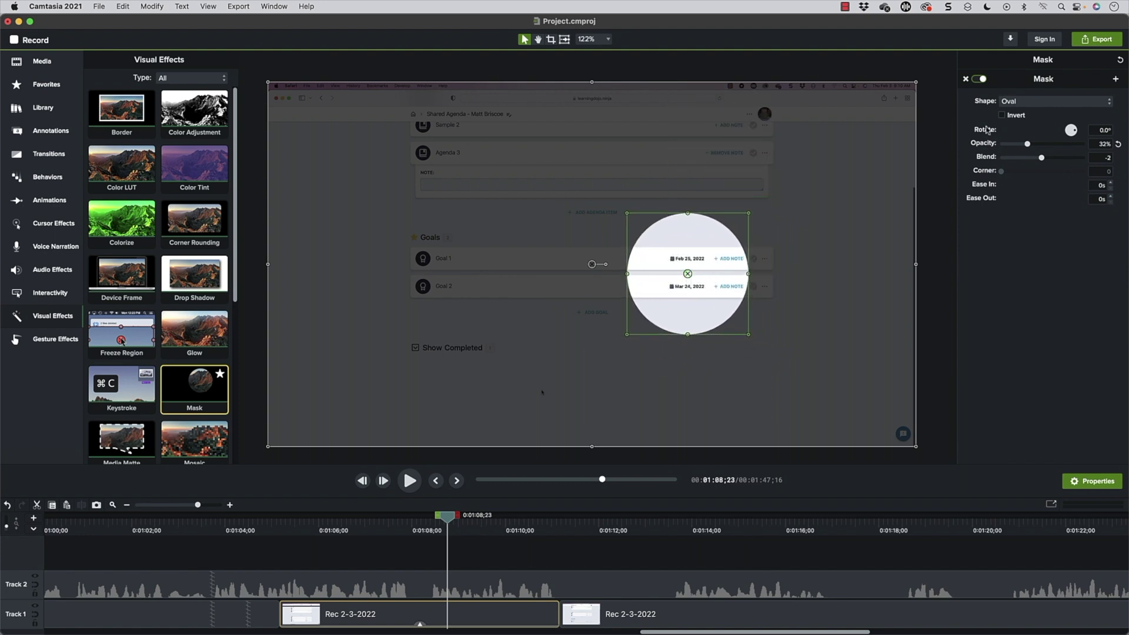
Step: Switch the mask to Rectangle and fit it tightly around the Feb 25 and Mar 24 dates
click(1013, 100)
click(1017, 116)
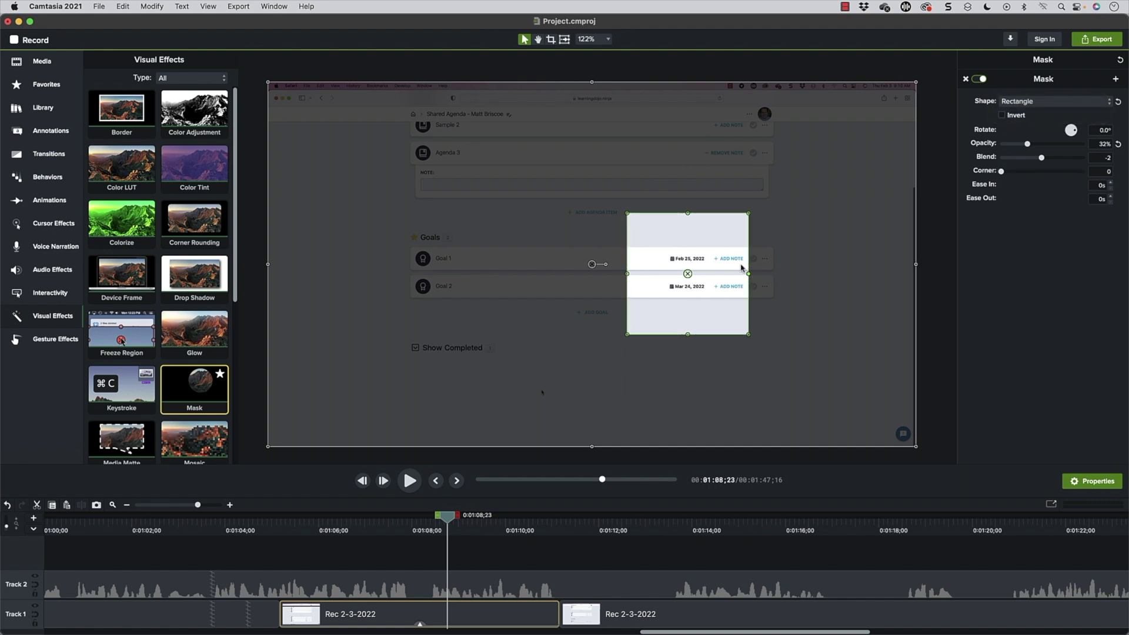
drag(688, 214, 688, 241)
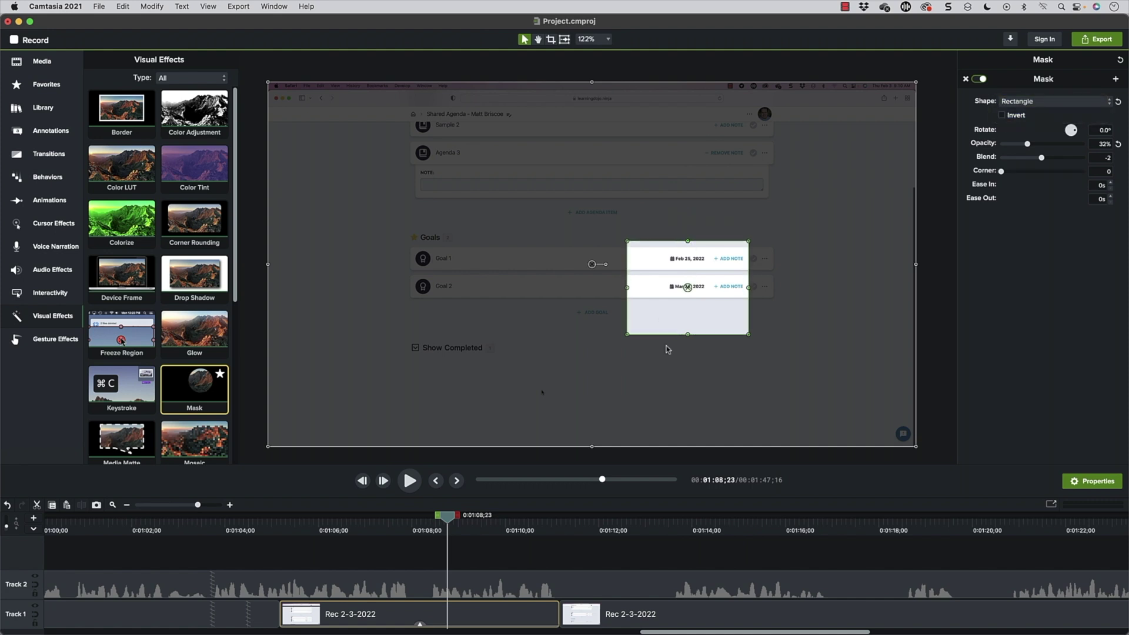
drag(686, 336, 688, 307)
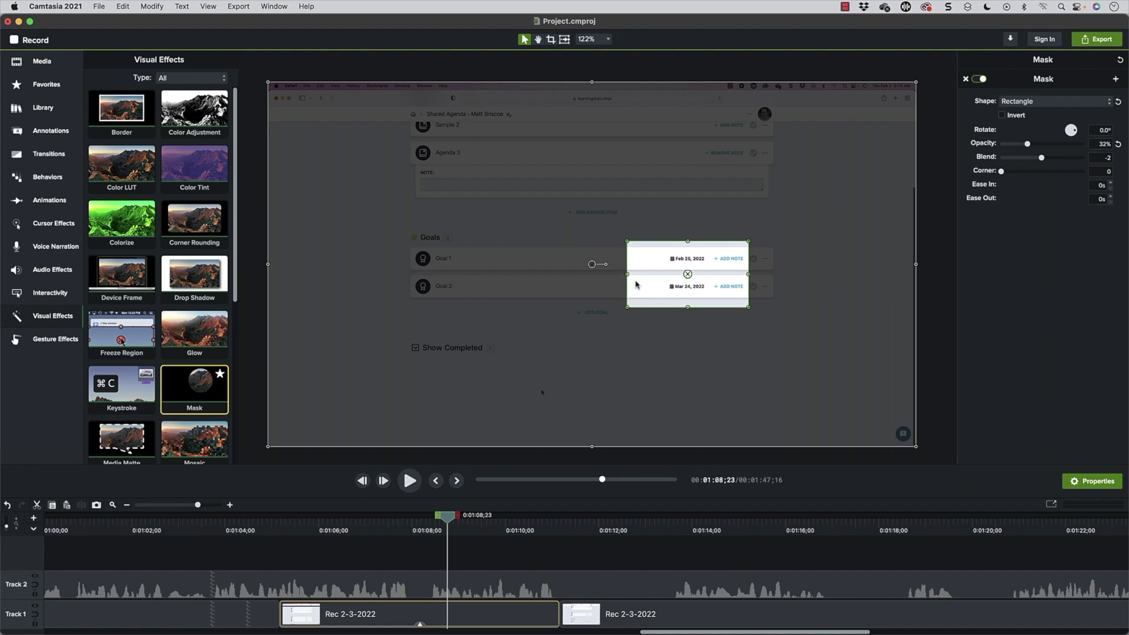
drag(628, 274, 649, 274)
drag(749, 274, 716, 274)
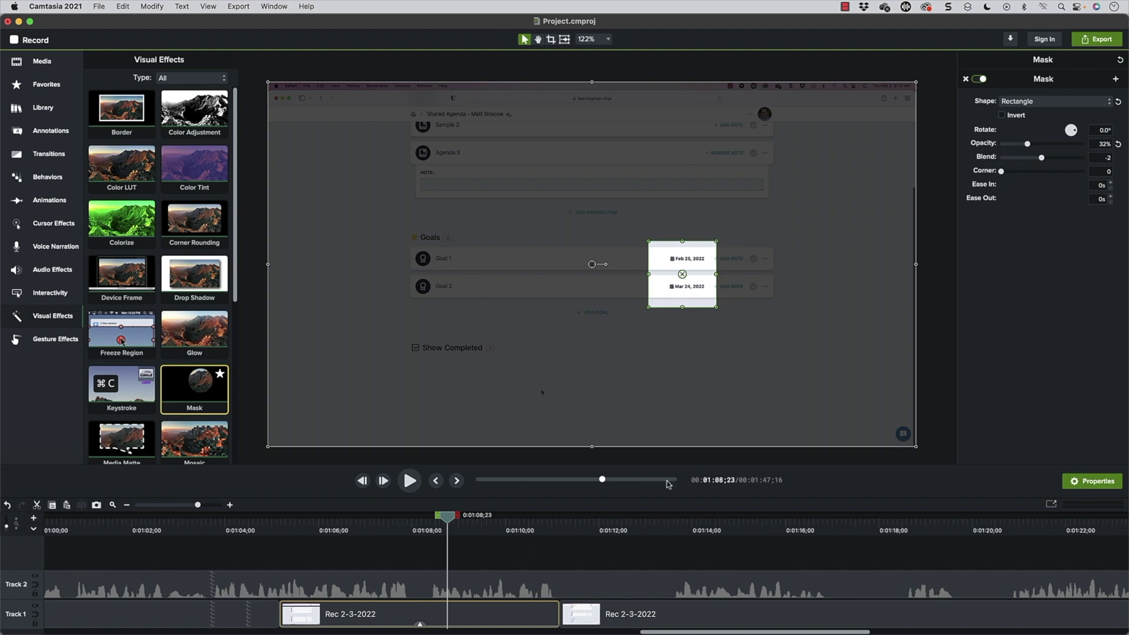
drag(347, 534, 268, 534)
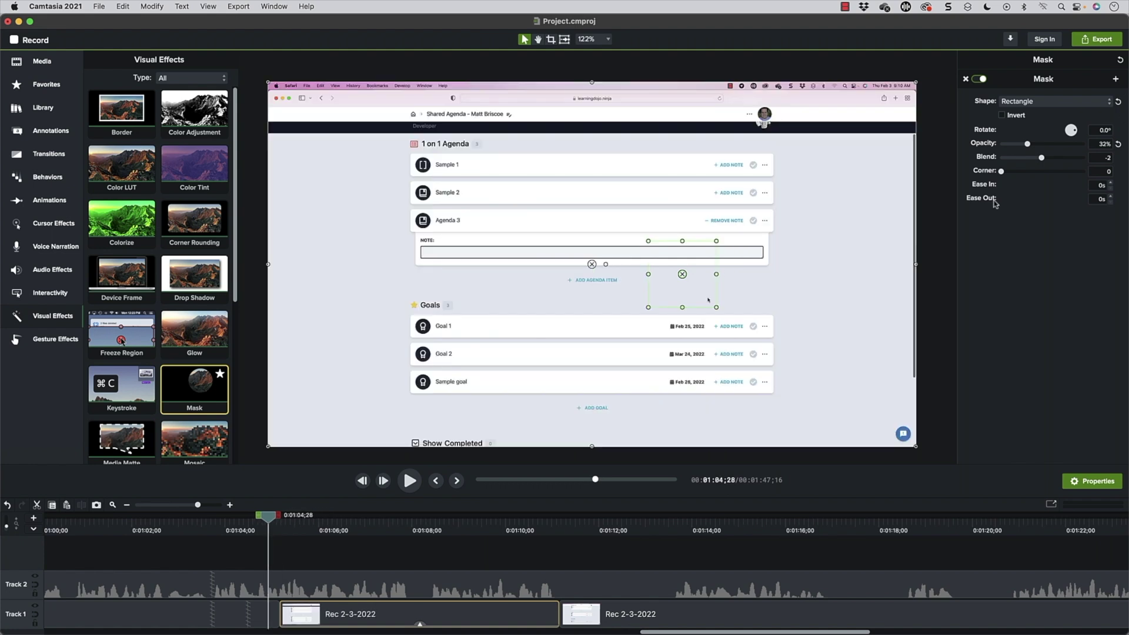
Step: Give the mask a 1s ease-in and 1s ease-out, and preview the fade
click(1097, 184)
text(1)
key(Tab)
text(1)
key(space)
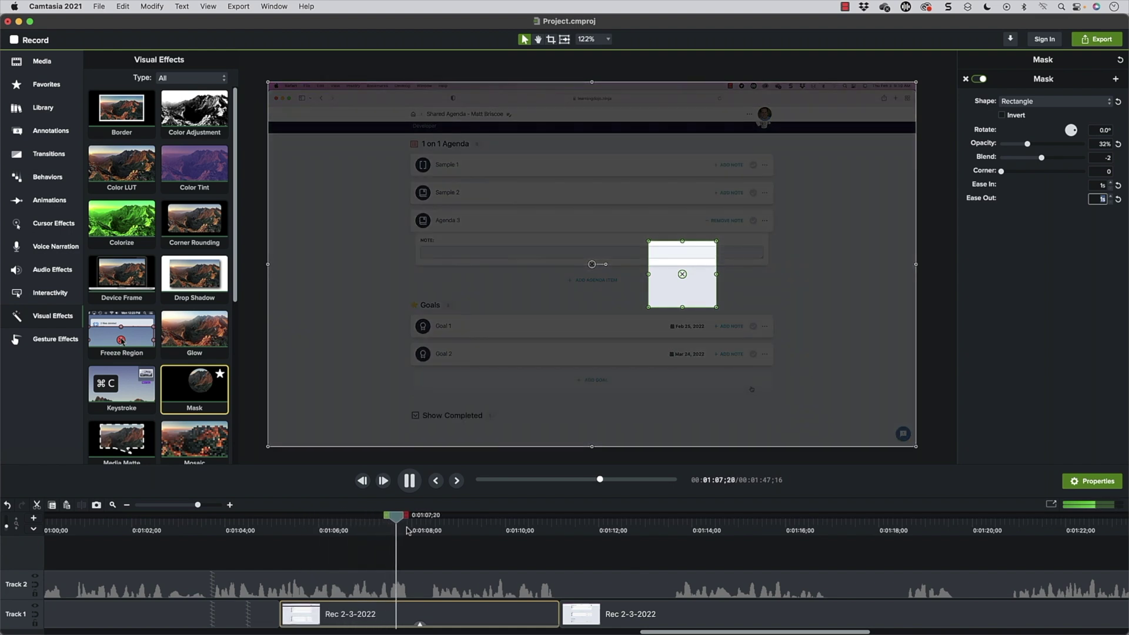
key(space)
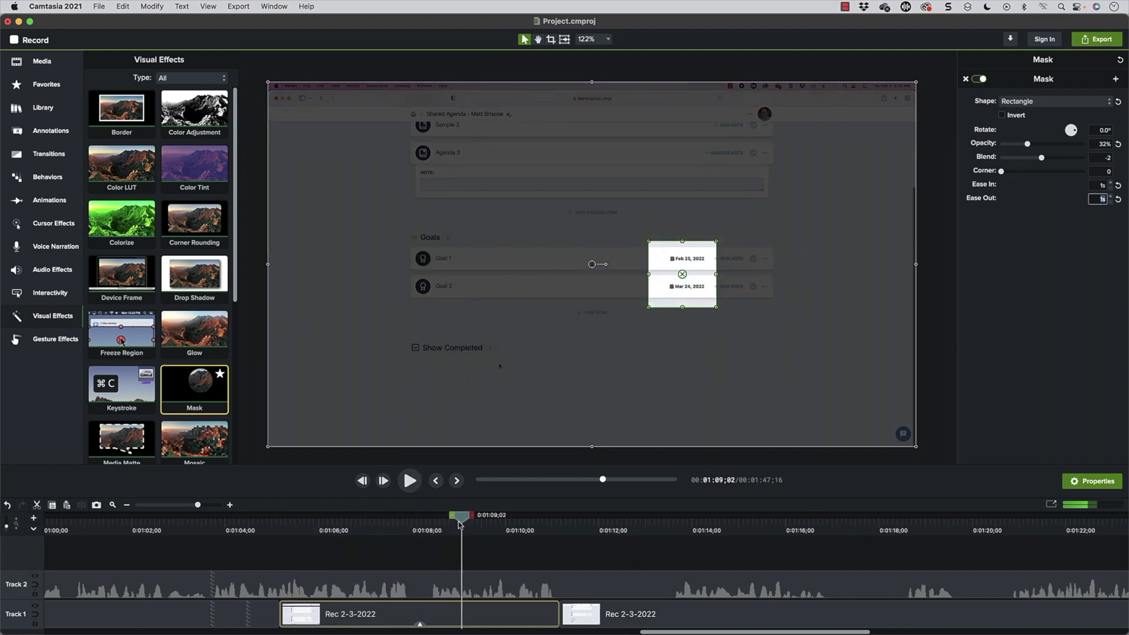
Step: Split the clip in the frozen gap and remove the Mask from the earlier piece
mouse_move(459, 525)
mouse_down()
mouse_move(386, 531)
mouse_move(444, 525)
mouse_up()
click(443, 605)
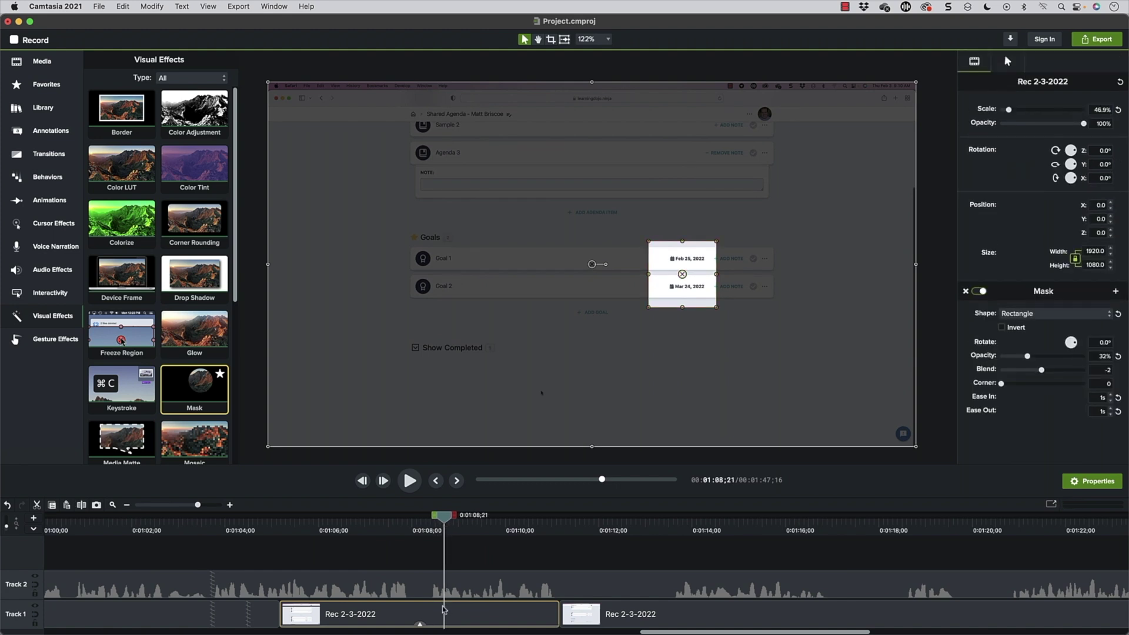
key(s)
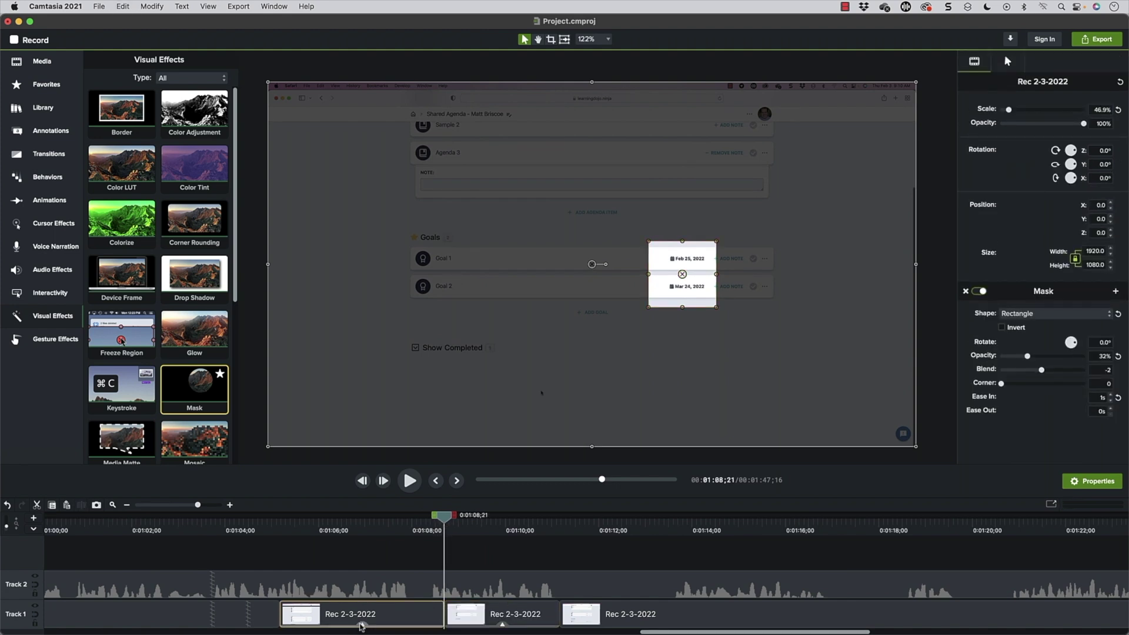
click(362, 624)
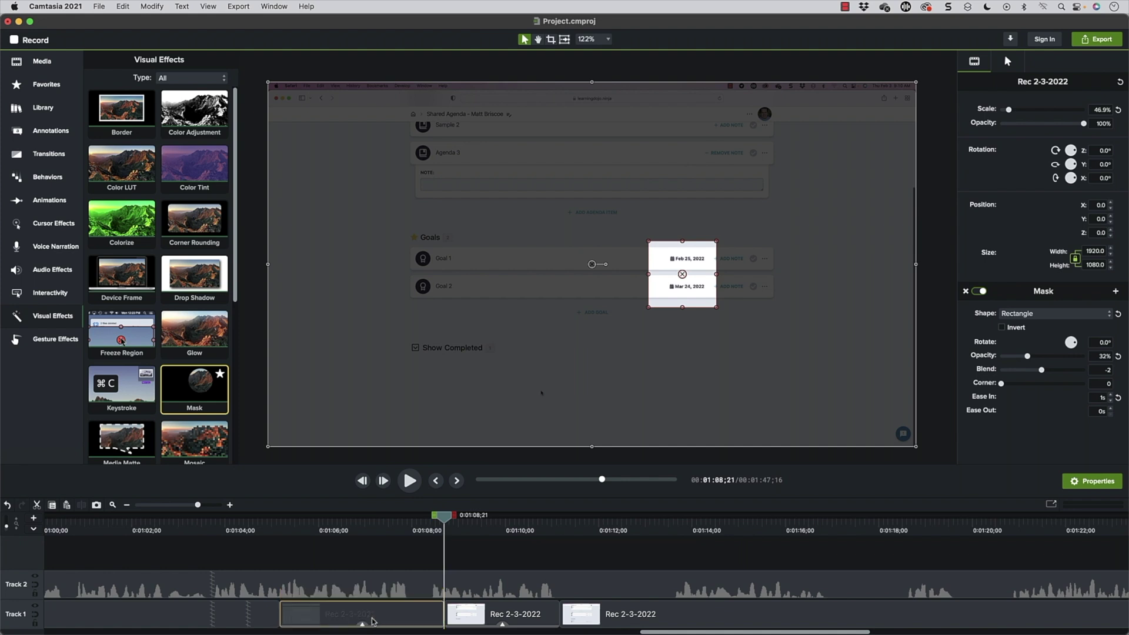
click(381, 619)
key(Escape)
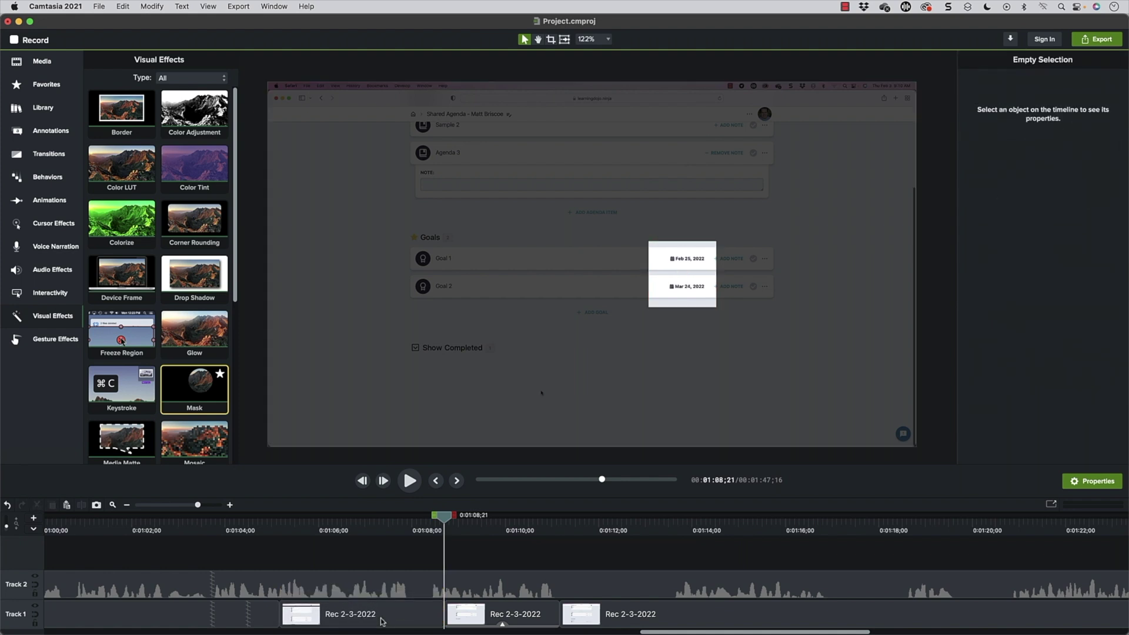
Step: Set a 1s ease-in on the middle piece's mask and preview it fading in
drag(433, 527, 477, 541)
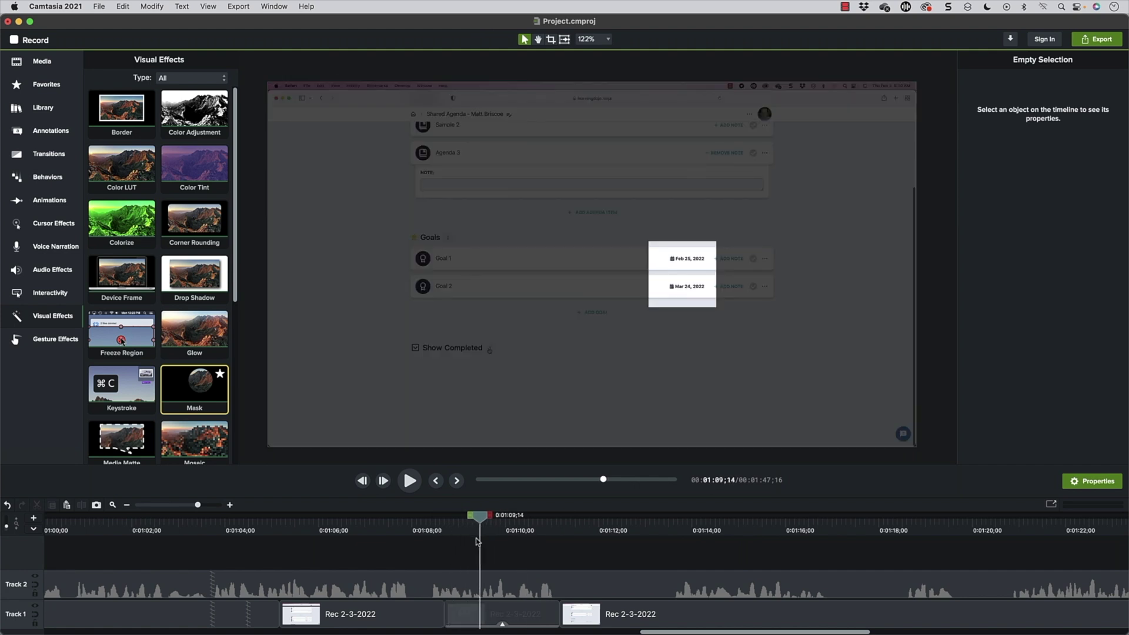
click(500, 621)
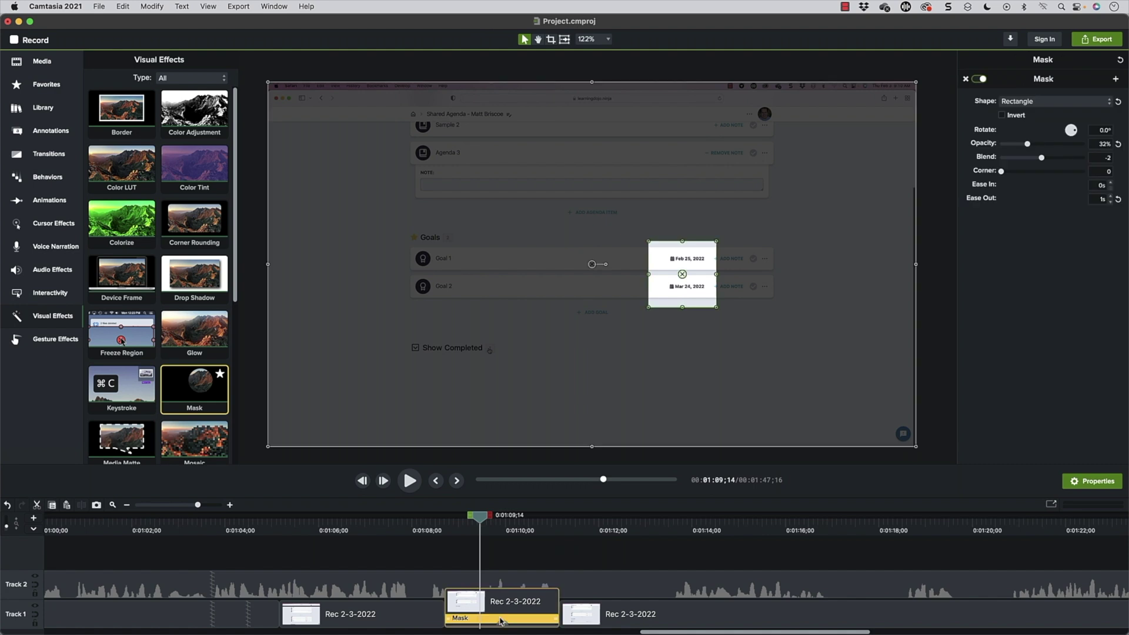
click(1096, 186)
text(1)
key(Return)
drag(467, 529, 416, 529)
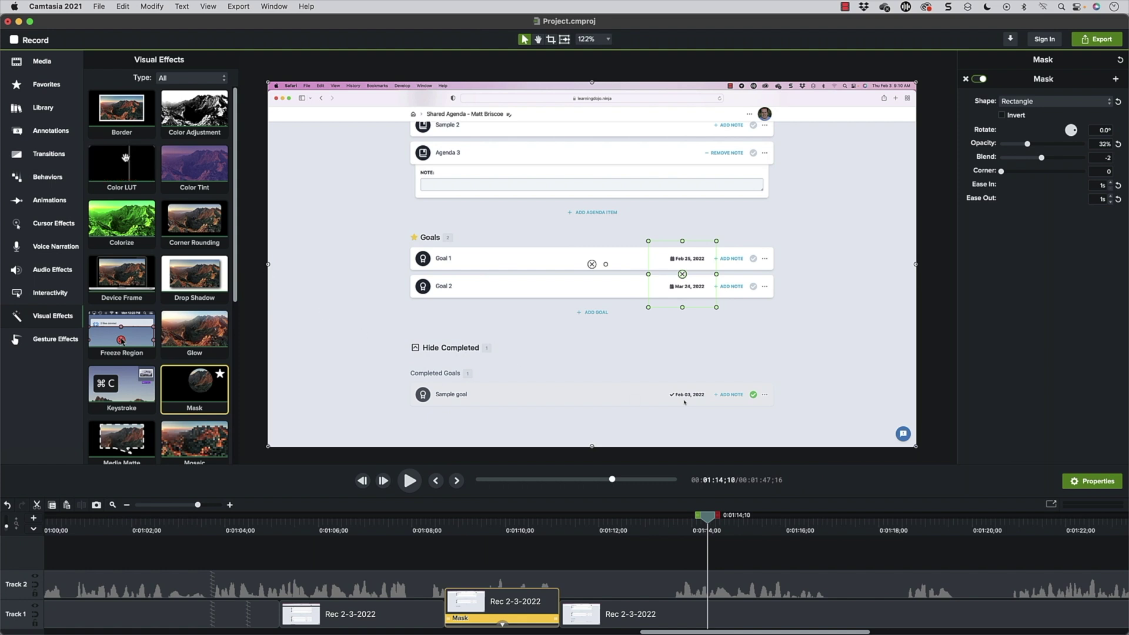
Step: Add a Custom animation to the third Track 1 clip and move the playhead to its end
click(50, 200)
drag(141, 71, 761, 613)
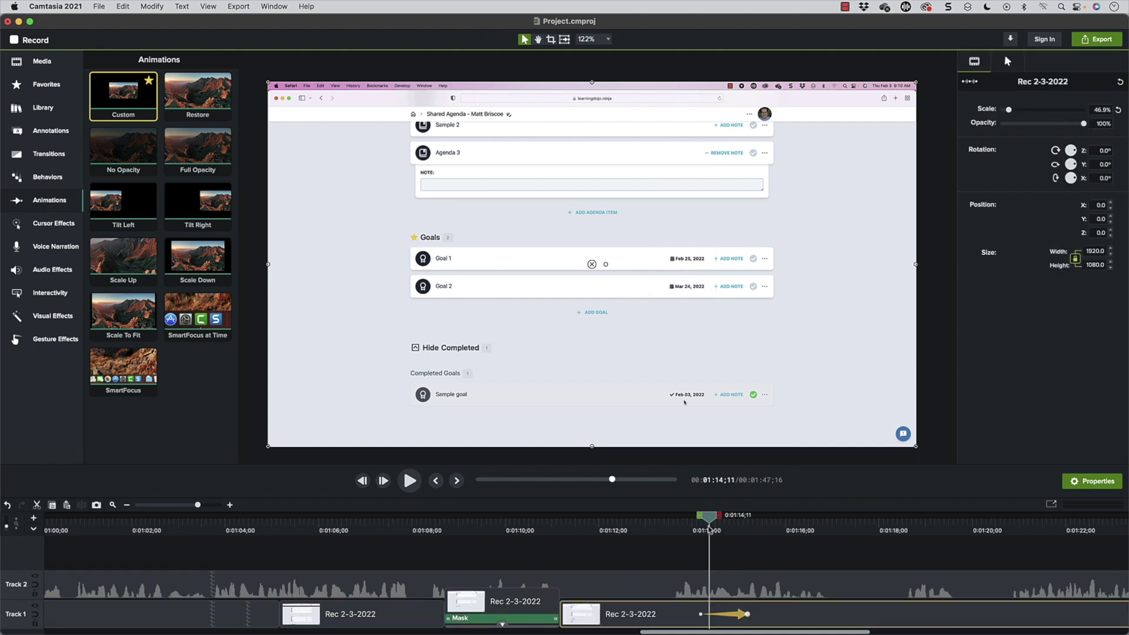
mouse_move(706, 518)
mouse_down()
mouse_move(660, 526)
mouse_move(723, 527)
mouse_up()
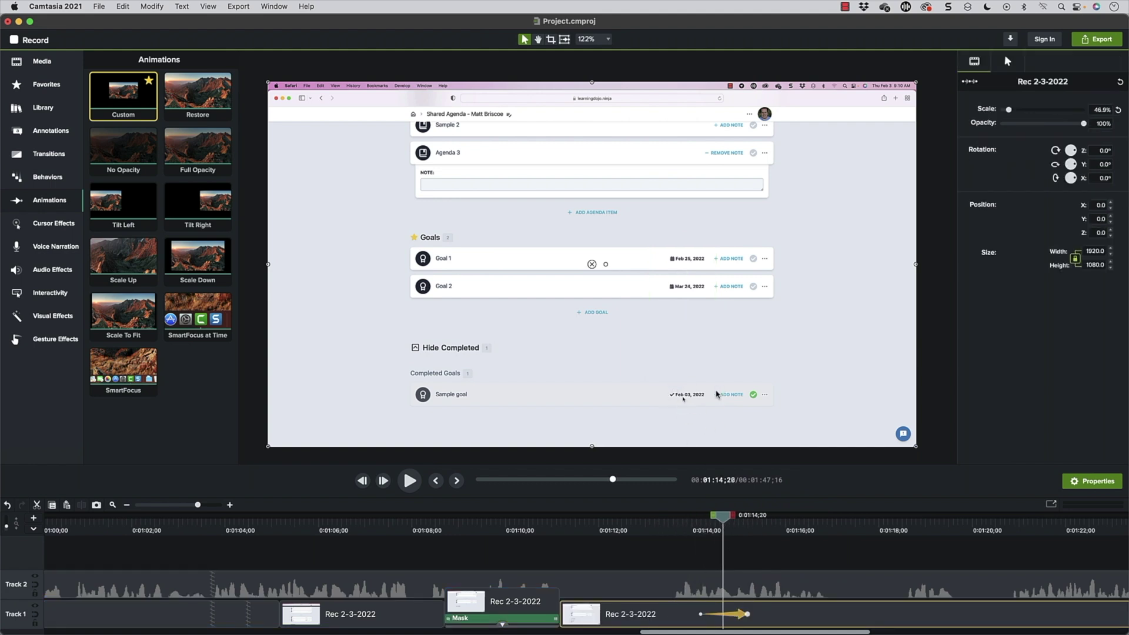
click(747, 615)
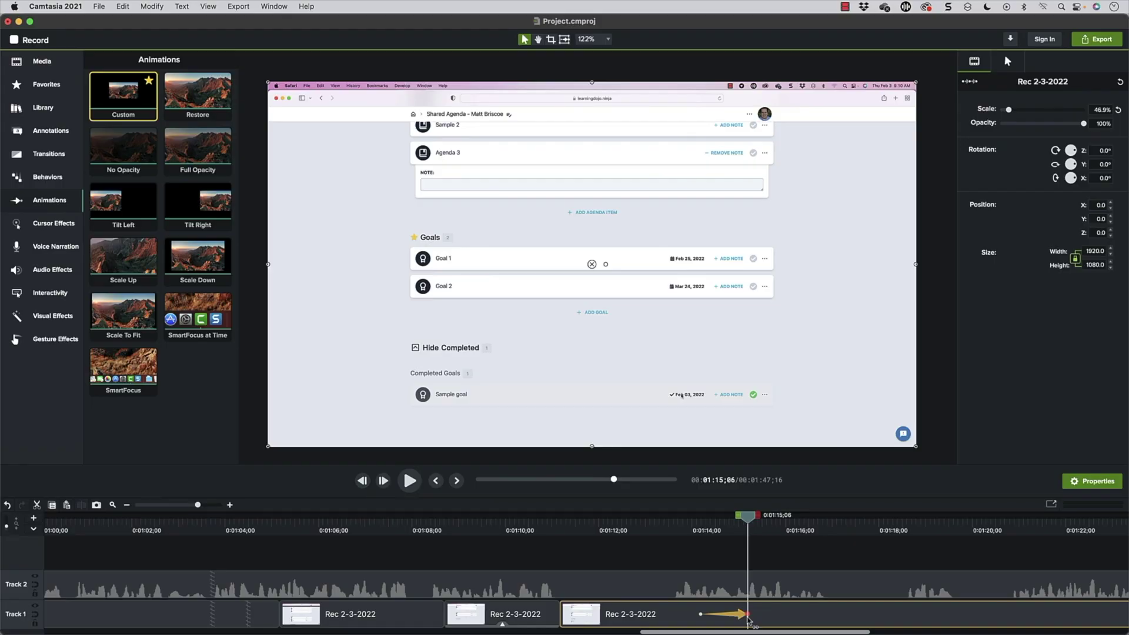
click(750, 619)
Step: Zoom the clip to 77.5% framing the goals and completed dates, then preview it
drag(1008, 109, 1014, 110)
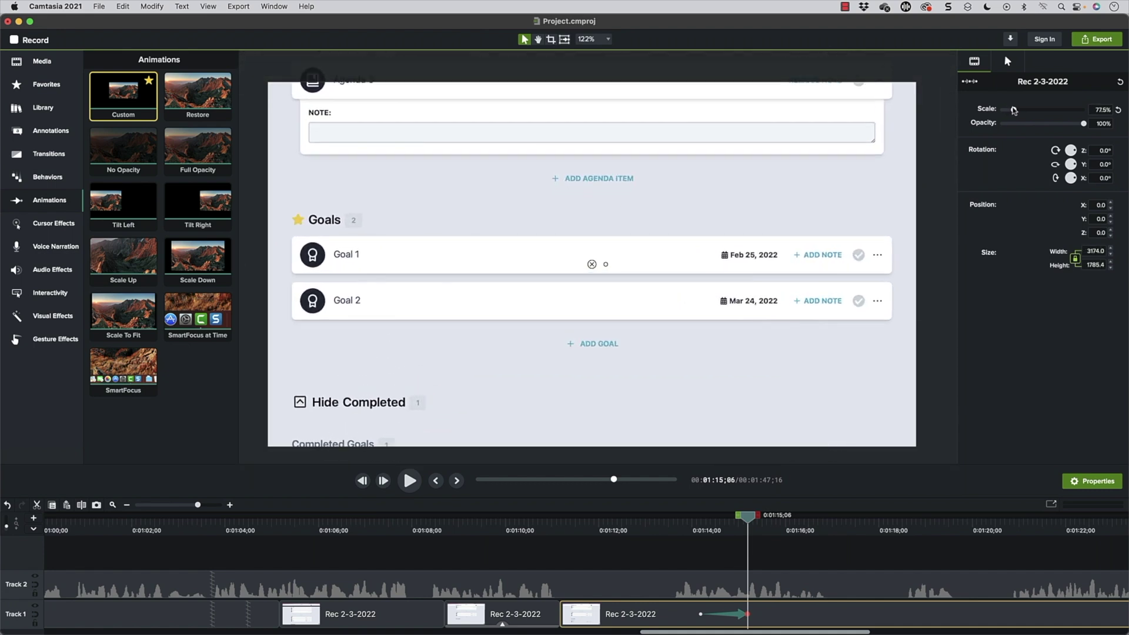
drag(723, 312, 622, 47)
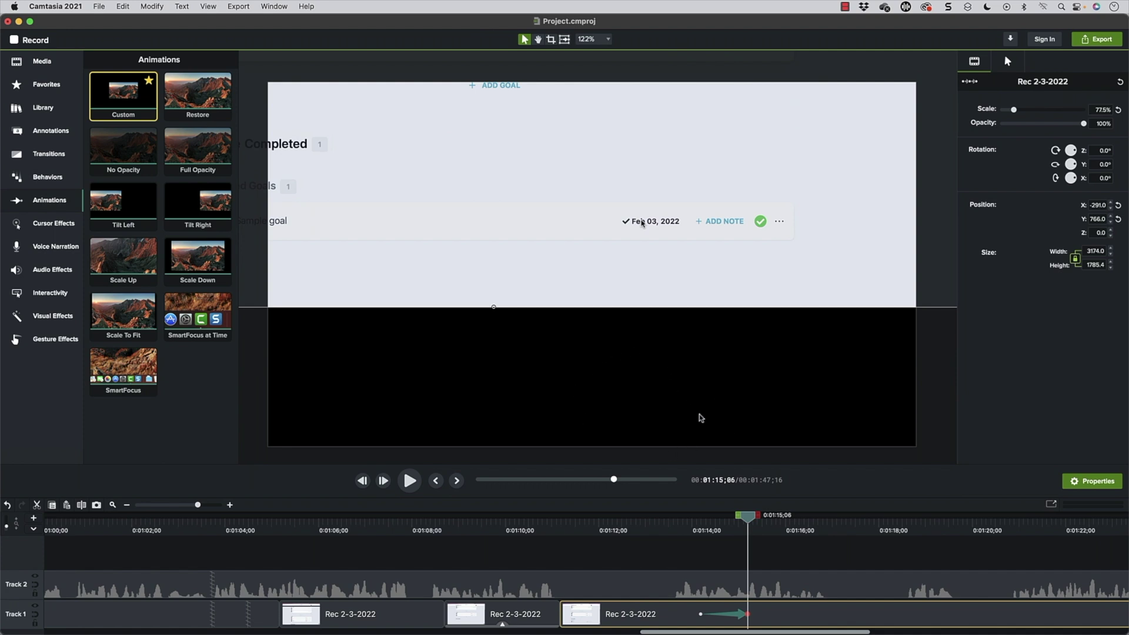
drag(754, 263, 781, 393)
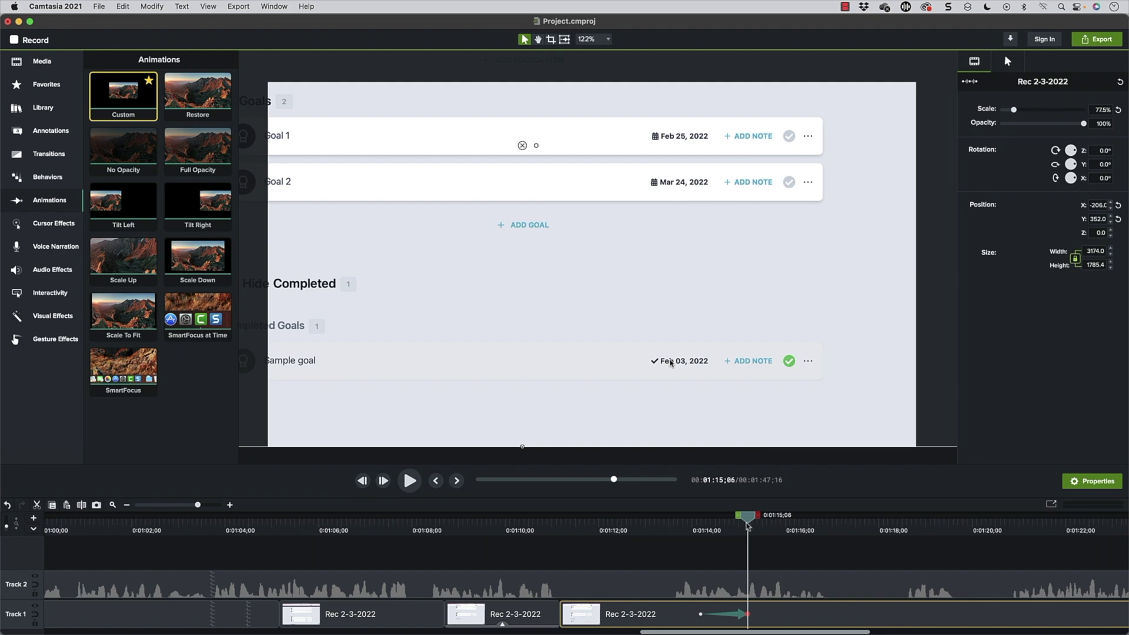
drag(747, 525, 814, 523)
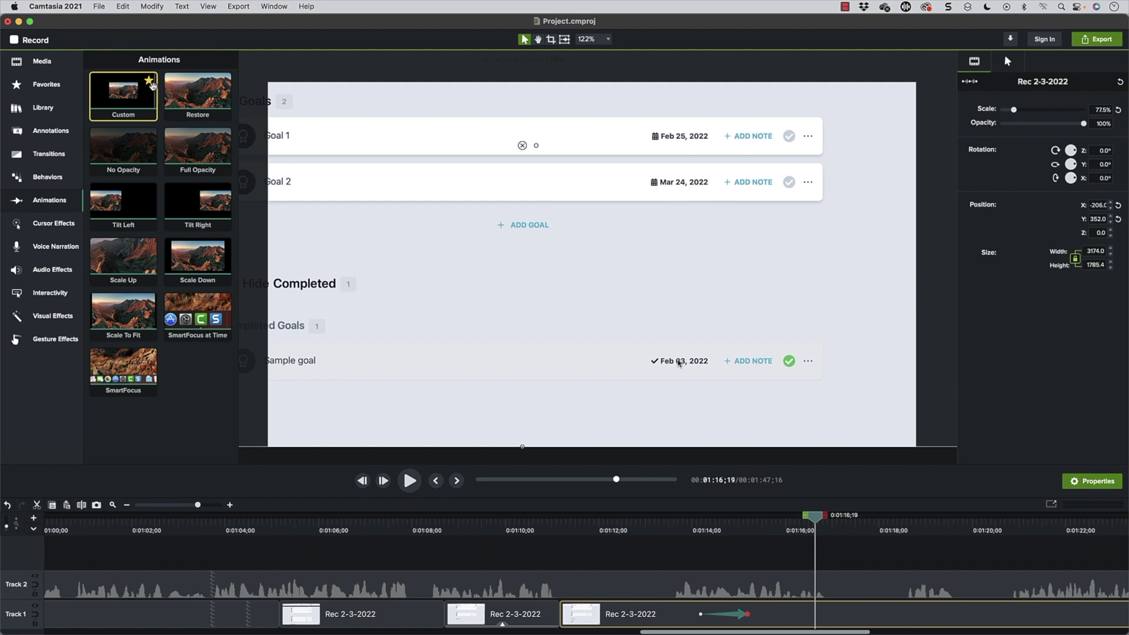
Step: Add a second Custom animation returning to 46.9% full frame, then preview both zooms
drag(152, 86, 831, 616)
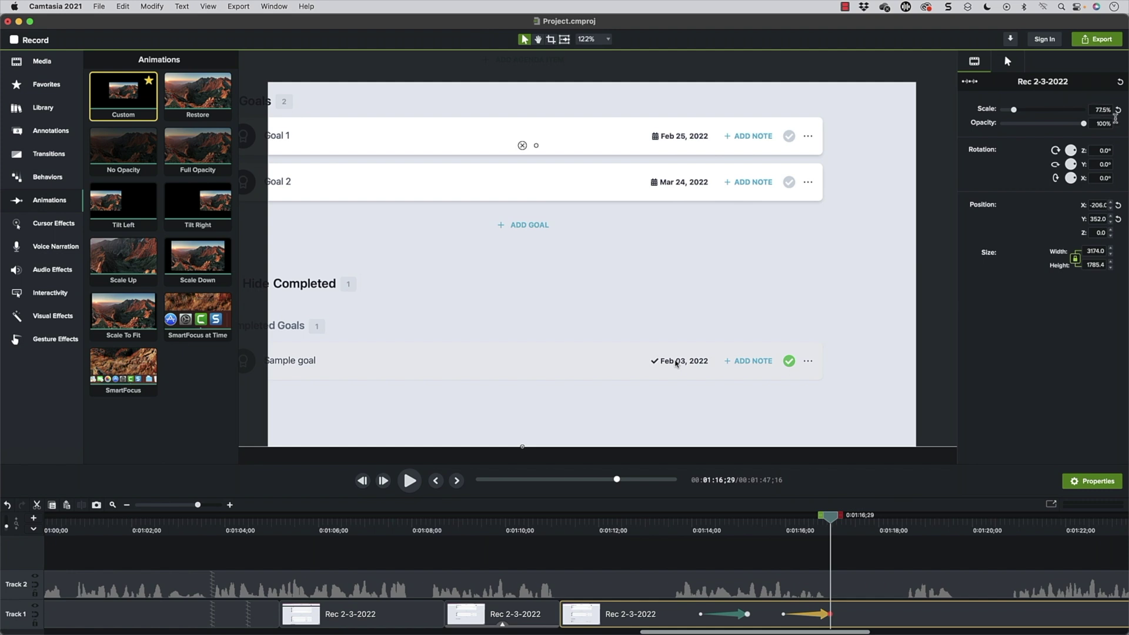
click(1118, 109)
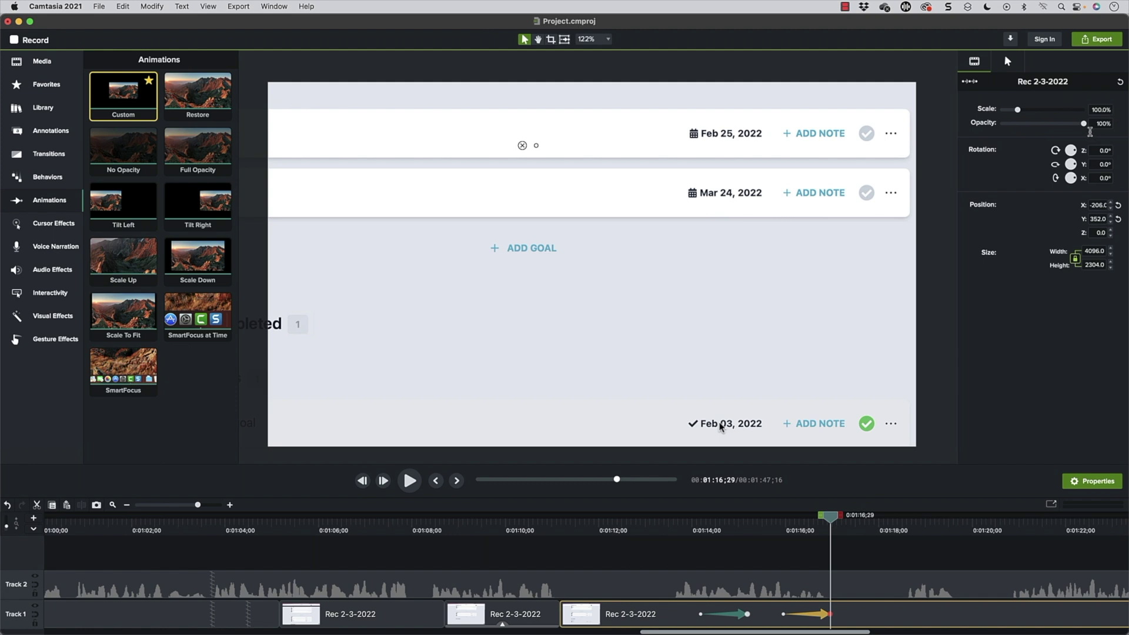
drag(1017, 109, 1004, 110)
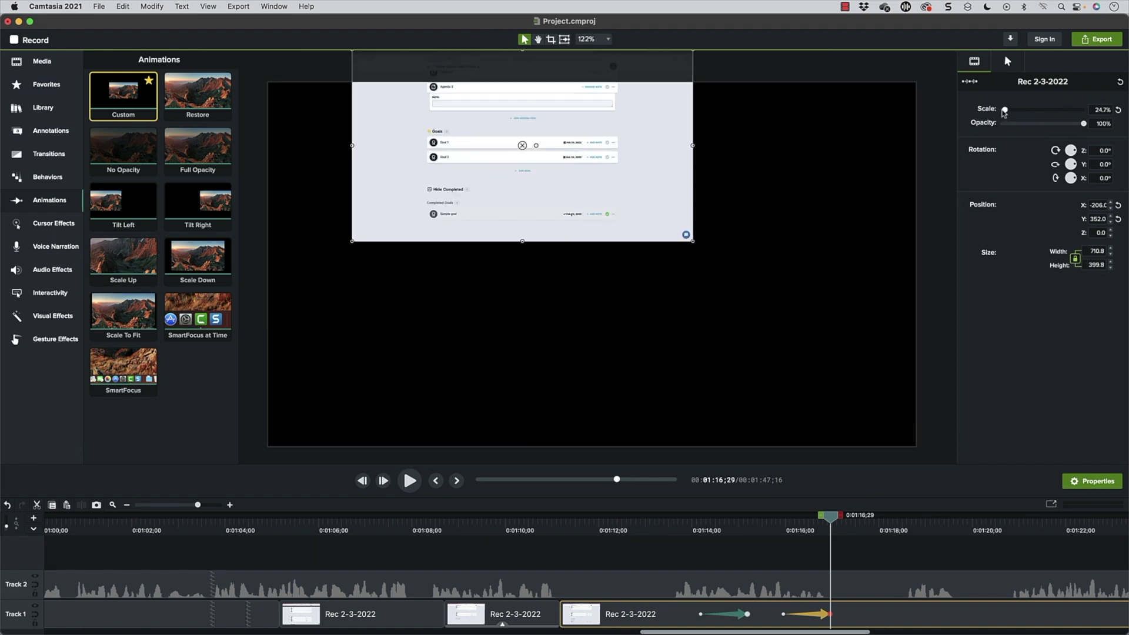
drag(517, 147, 436, 178)
drag(610, 277, 917, 448)
drag(829, 517, 879, 536)
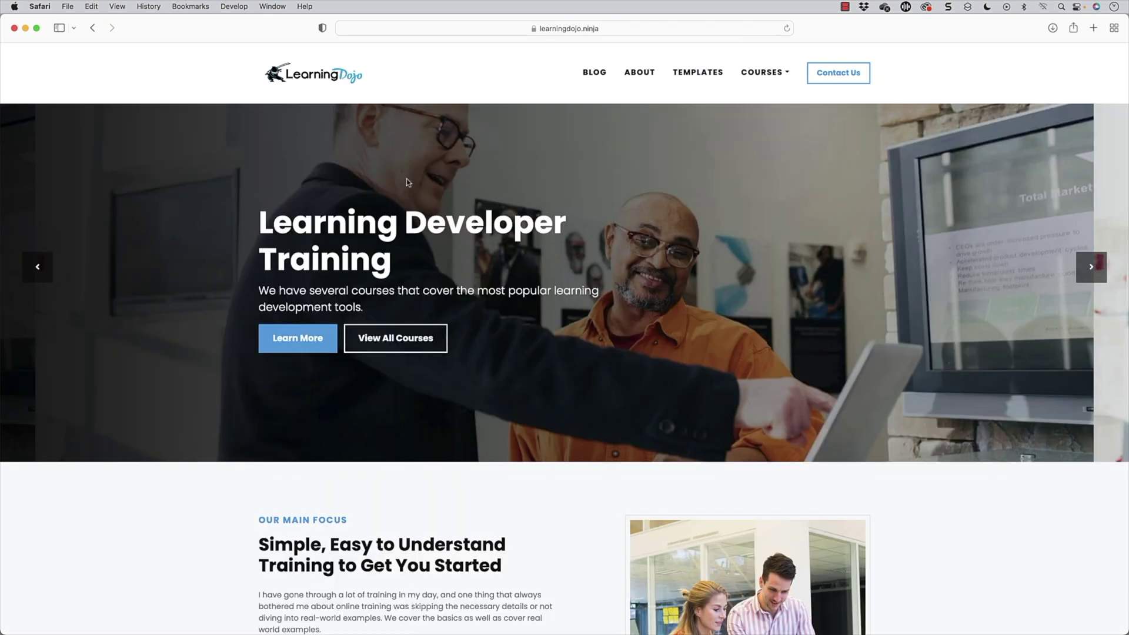
Step: Go to the Learning Dojo Templates page, scroll through it, and open the Courses dropdown
click(603, 70)
click(699, 75)
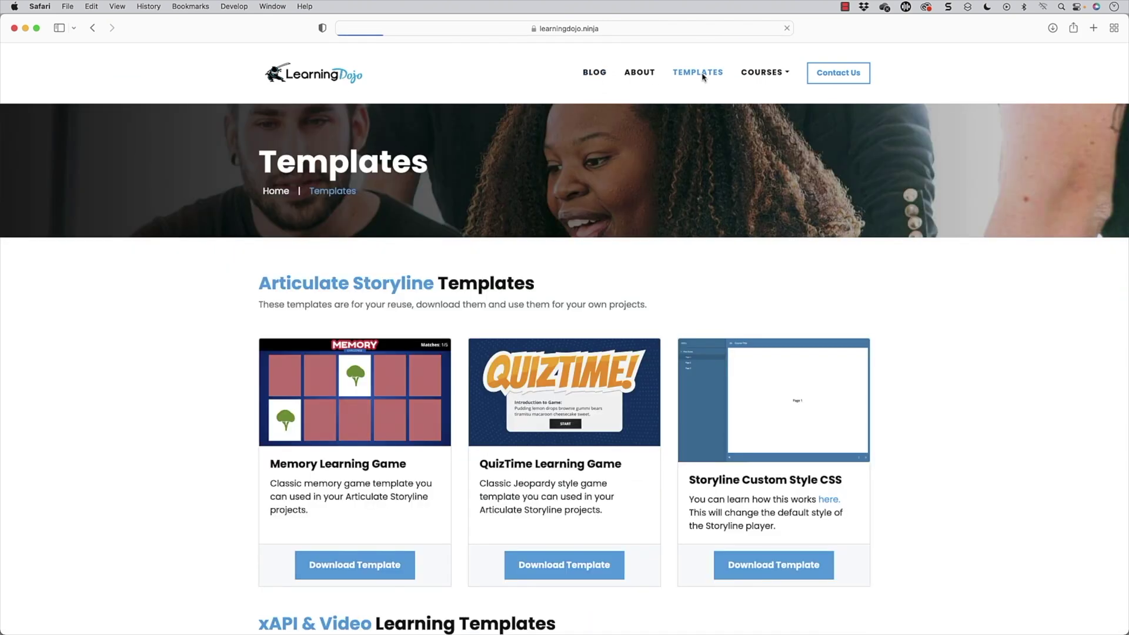
scroll(783, 270, down, 3)
scroll(784, 269, down, 3)
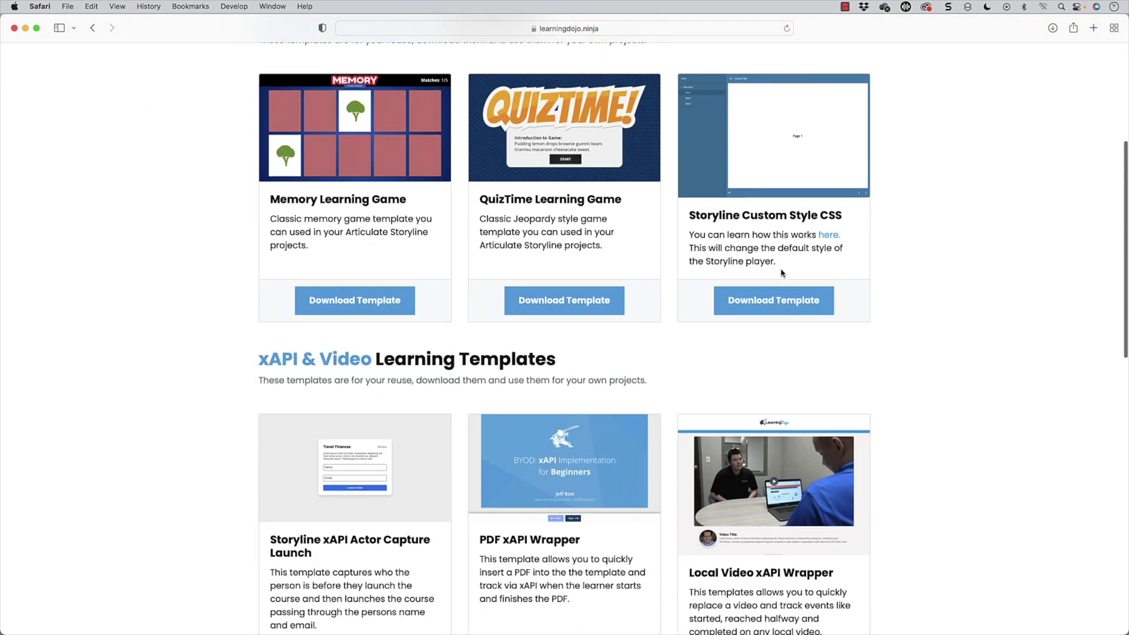
scroll(779, 275, down, 5)
scroll(777, 274, up, 10)
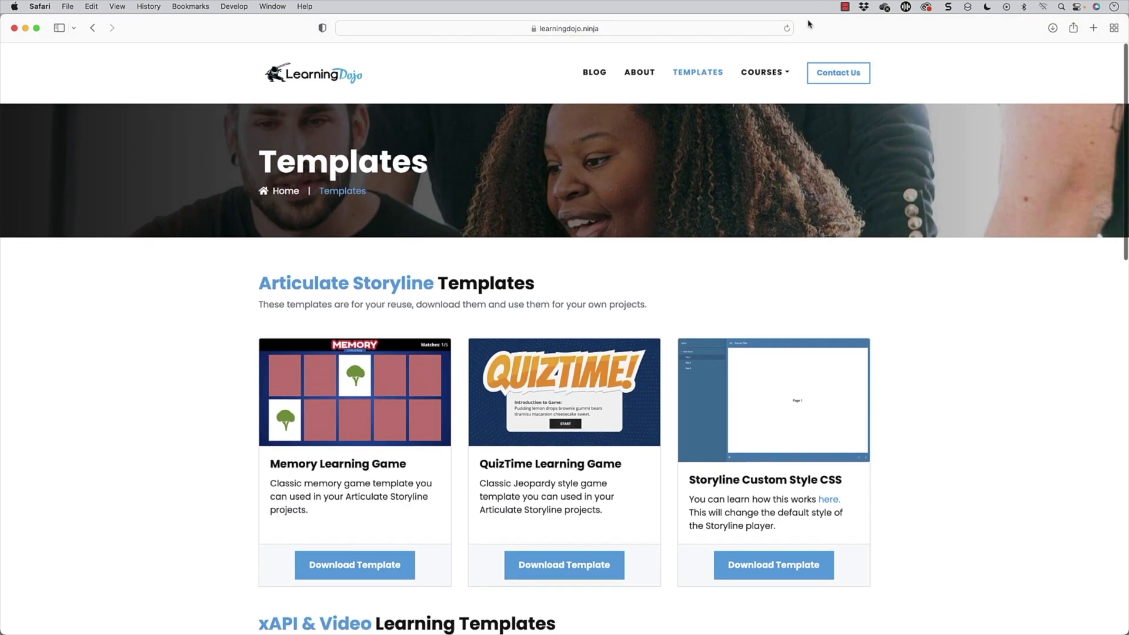
click(770, 75)
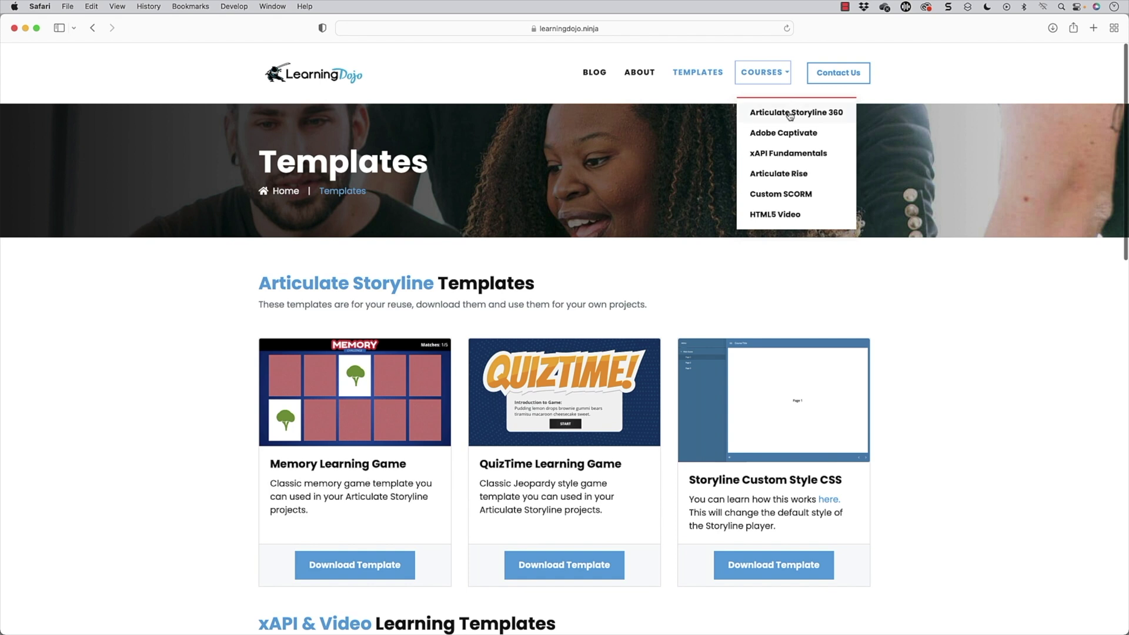